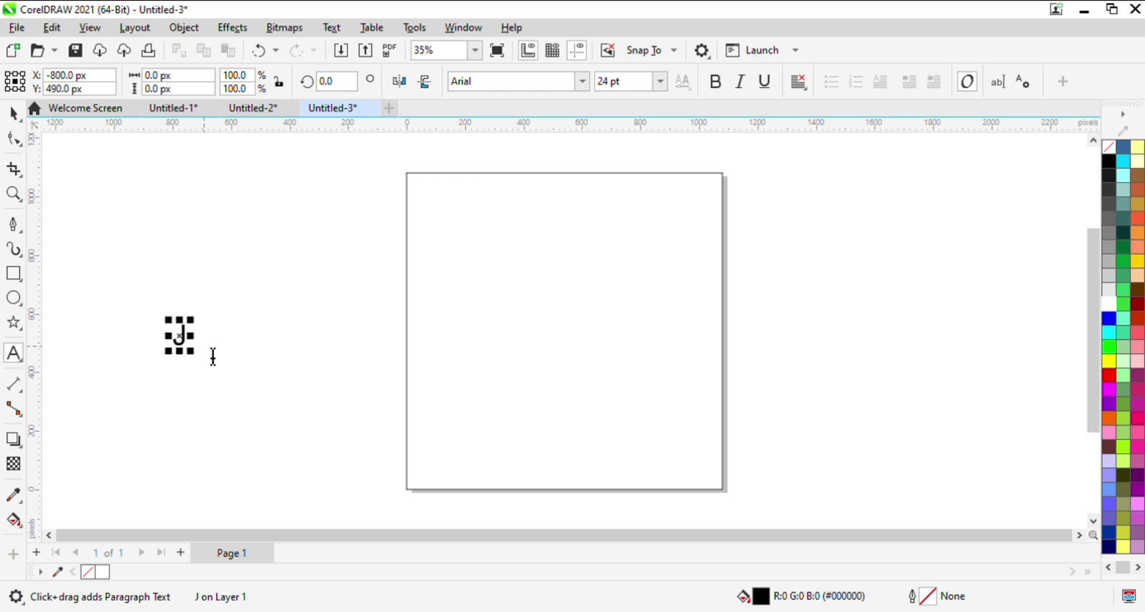
# Complete the artistic text "JAPAN" beside the page, set it in Impact and enlarge it to about 788 px wide
pyautogui.write('APAN')
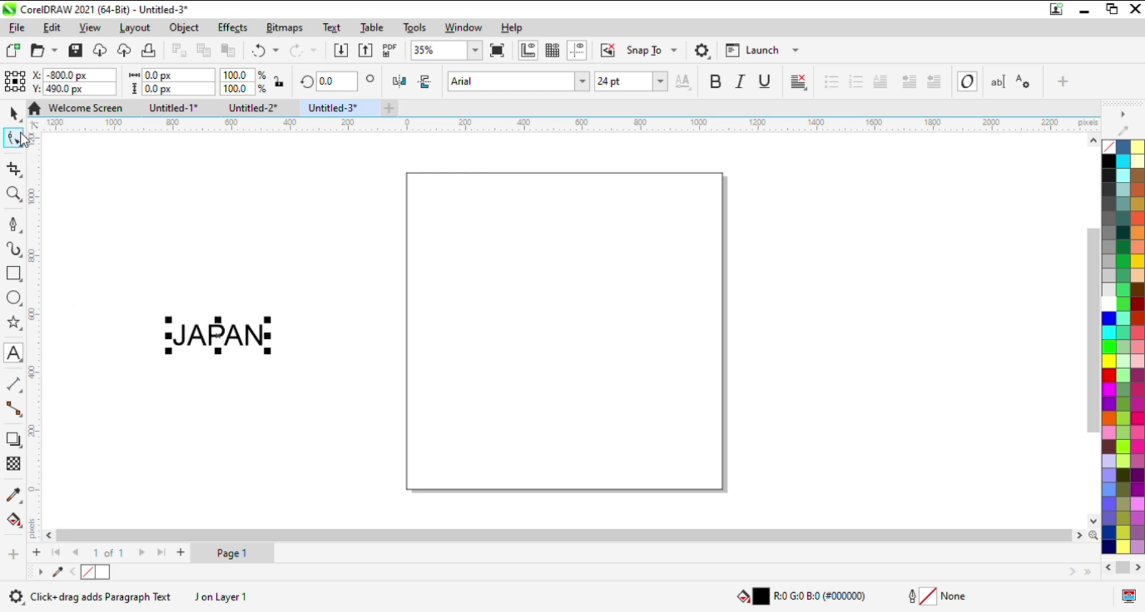
pyautogui.click(13, 114)
pyautogui.moveTo(273, 358); pyautogui.dragTo(399, 440)
pyautogui.moveTo(362, 349); pyautogui.dragTo(338, 304)
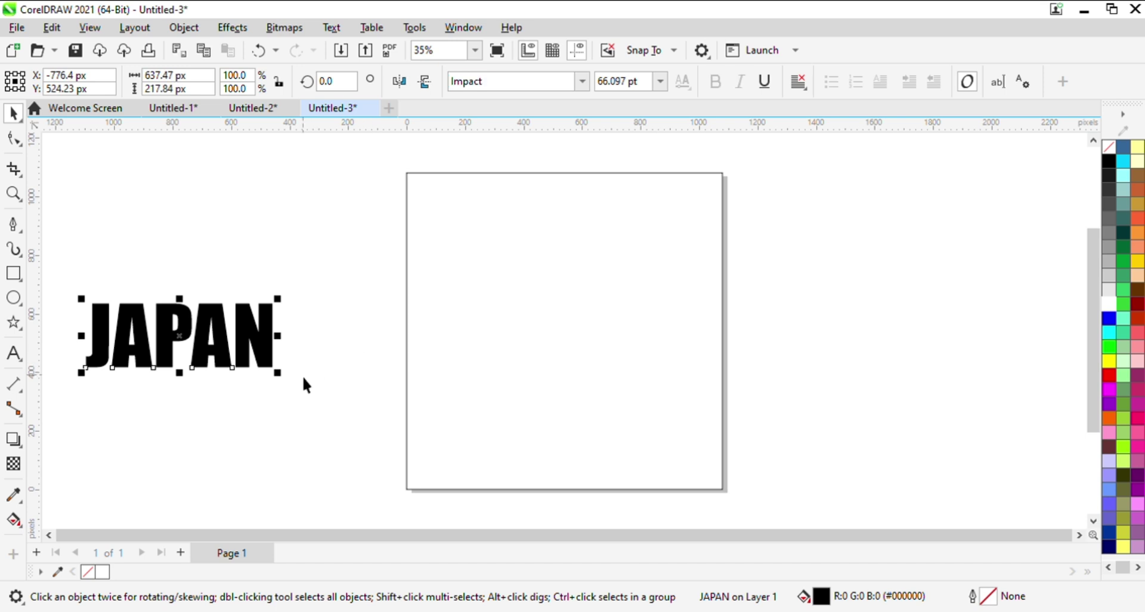
pyautogui.moveTo(284, 385); pyautogui.dragTo(331, 407)
pyautogui.moveTo(263, 332); pyautogui.dragTo(293, 308)
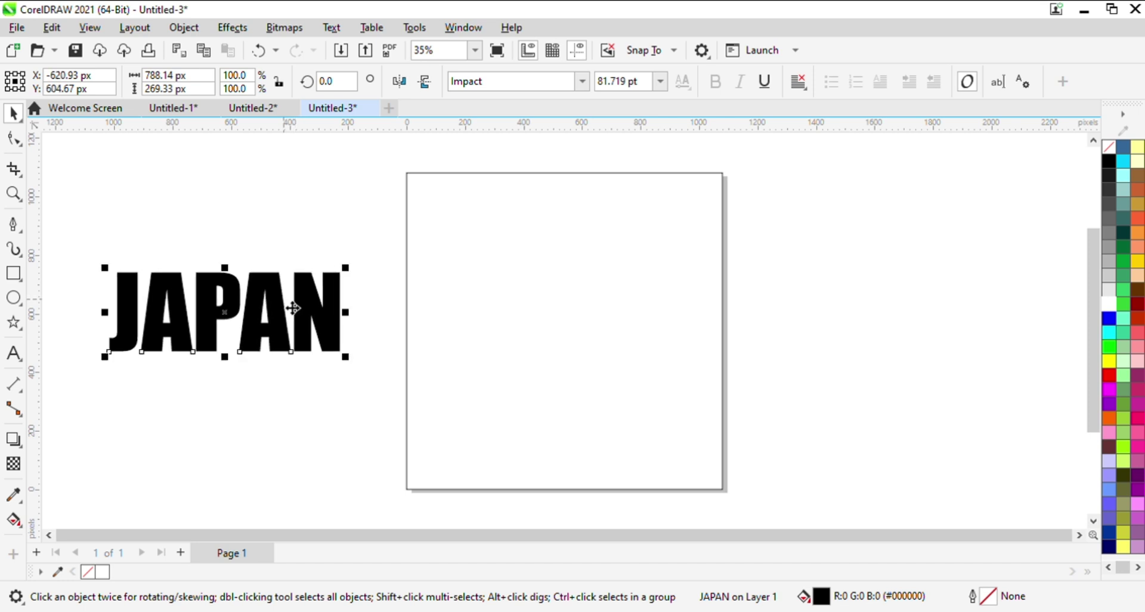
# Break the JAPAN text apart into separate letters and move the first A below the word
pyautogui.hotkey('ctrl', 'k')
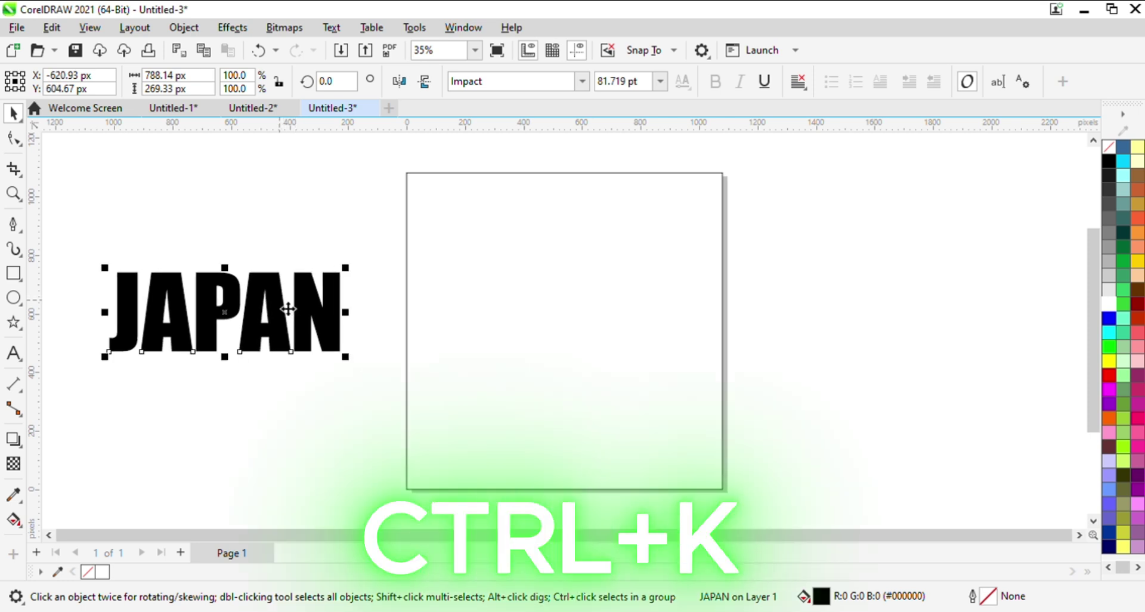
pyautogui.click(190, 278)
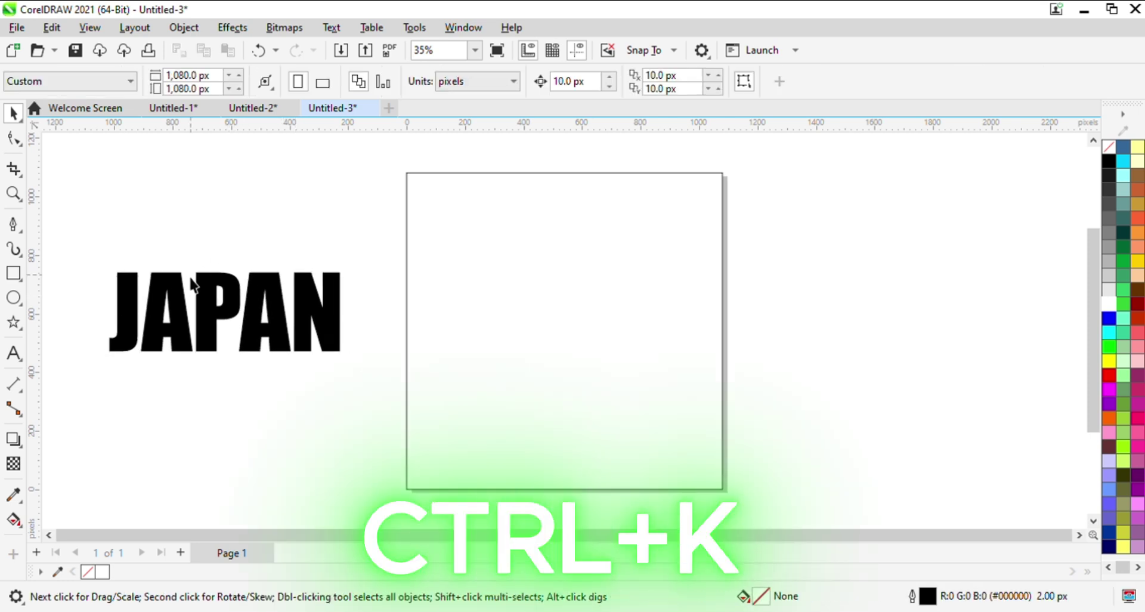
pyautogui.moveTo(180, 286); pyautogui.dragTo(267, 391)
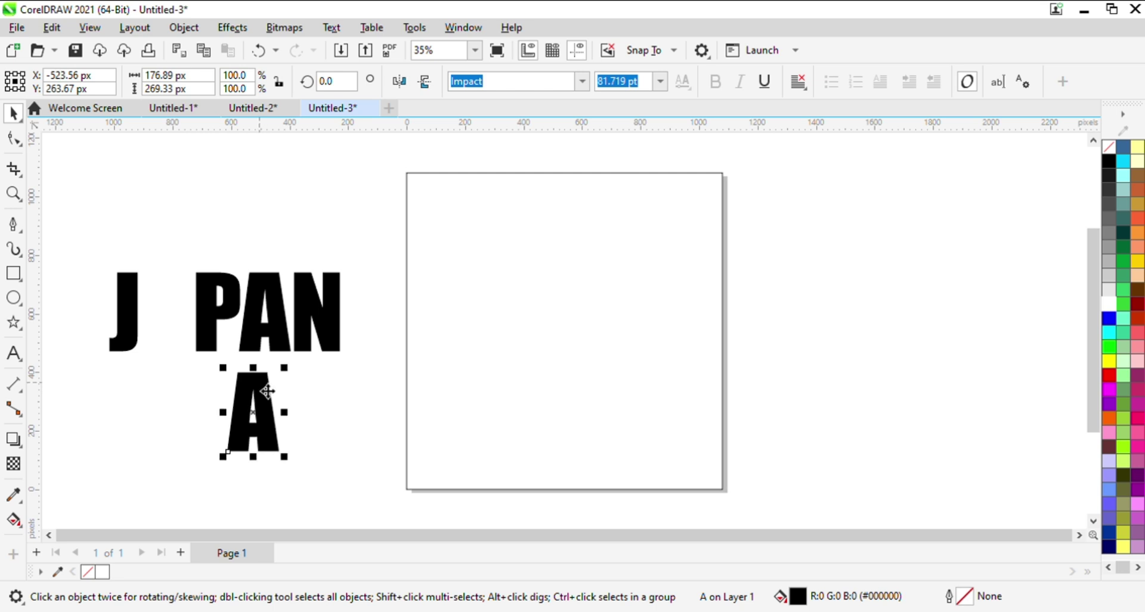
pyautogui.click(199, 392)
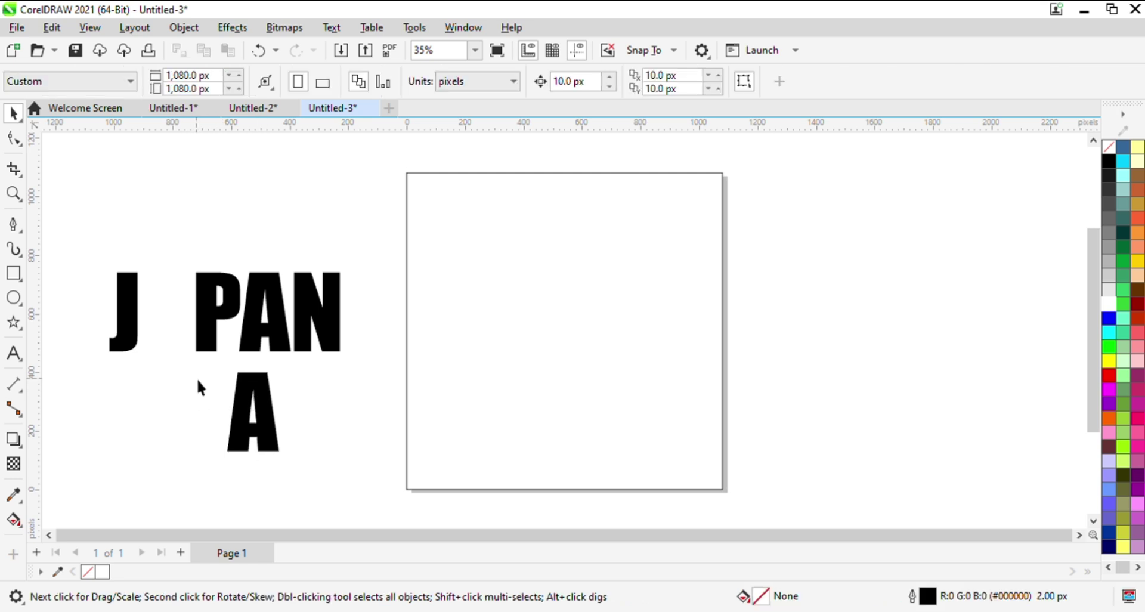
# Draw a rectangle about 107 by 291 px over the left half of the separated A and select both objects
pyautogui.press('z')
pyautogui.moveTo(174, 330); pyautogui.dragTo(478, 510)
pyautogui.press('space')
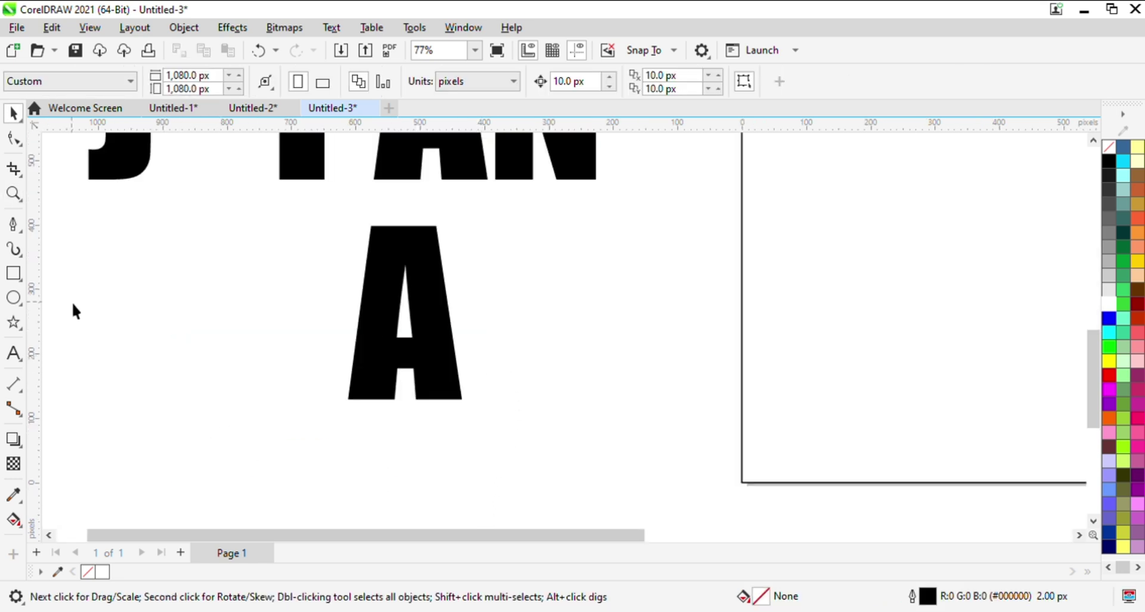
pyautogui.click(15, 275)
pyautogui.moveTo(353, 209); pyautogui.dragTo(412, 441)
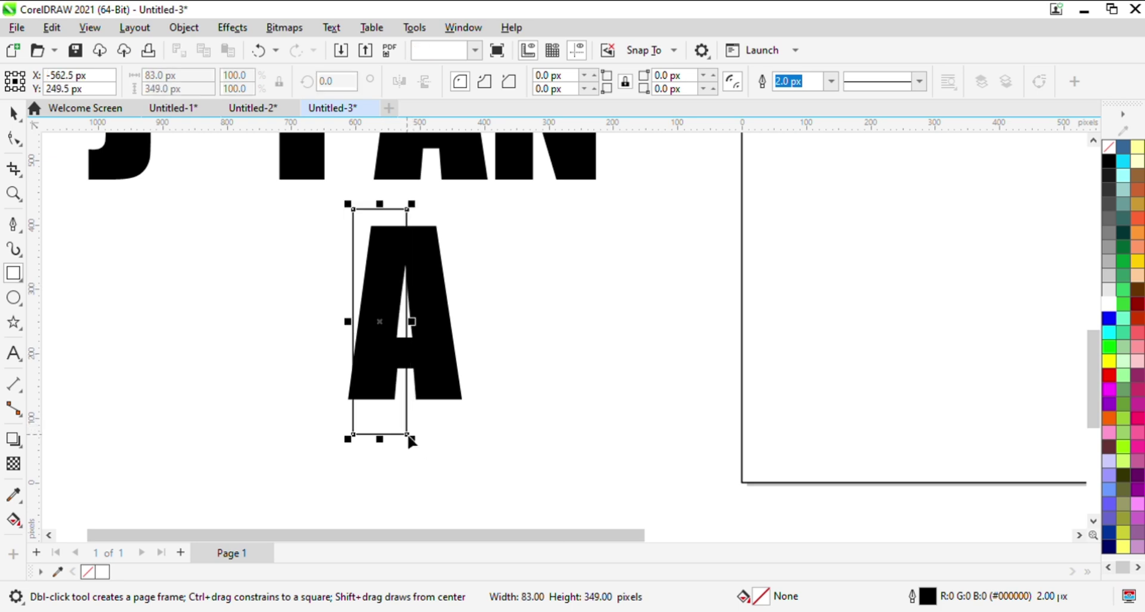
pyautogui.moveTo(348, 322); pyautogui.dragTo(336, 325)
pyautogui.press('space')
pyautogui.moveTo(372, 439); pyautogui.dragTo(371, 414)
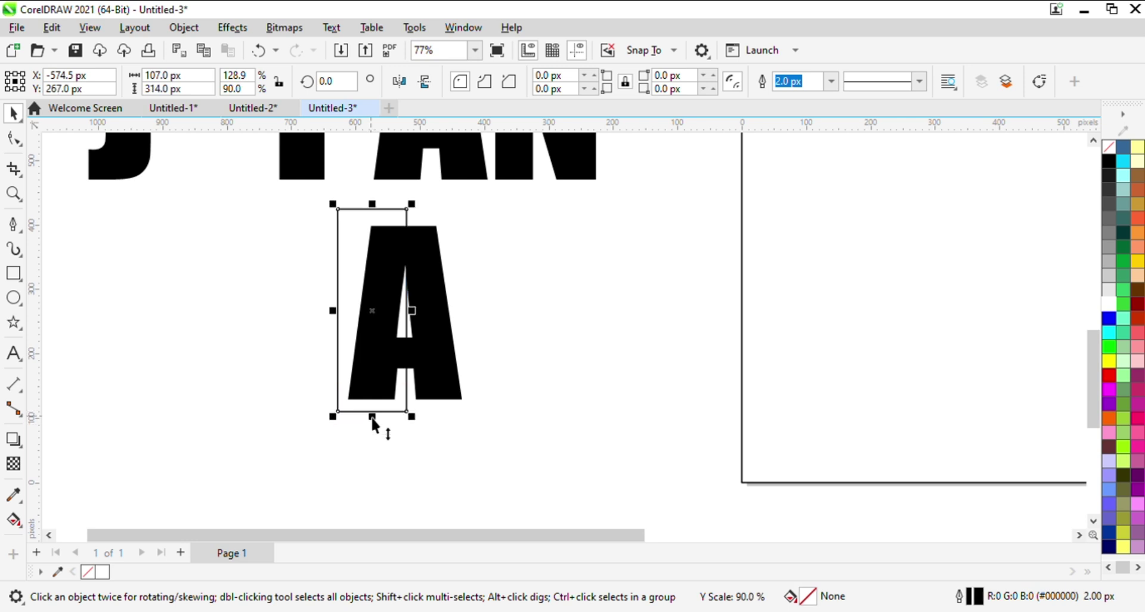
pyautogui.moveTo(371, 212); pyautogui.dragTo(372, 226)
pyautogui.moveTo(338, 320); pyautogui.dragTo(339, 323)
pyautogui.keyDown('shift'); pyautogui.click(446, 310); pyautogui.keyUp('shift')
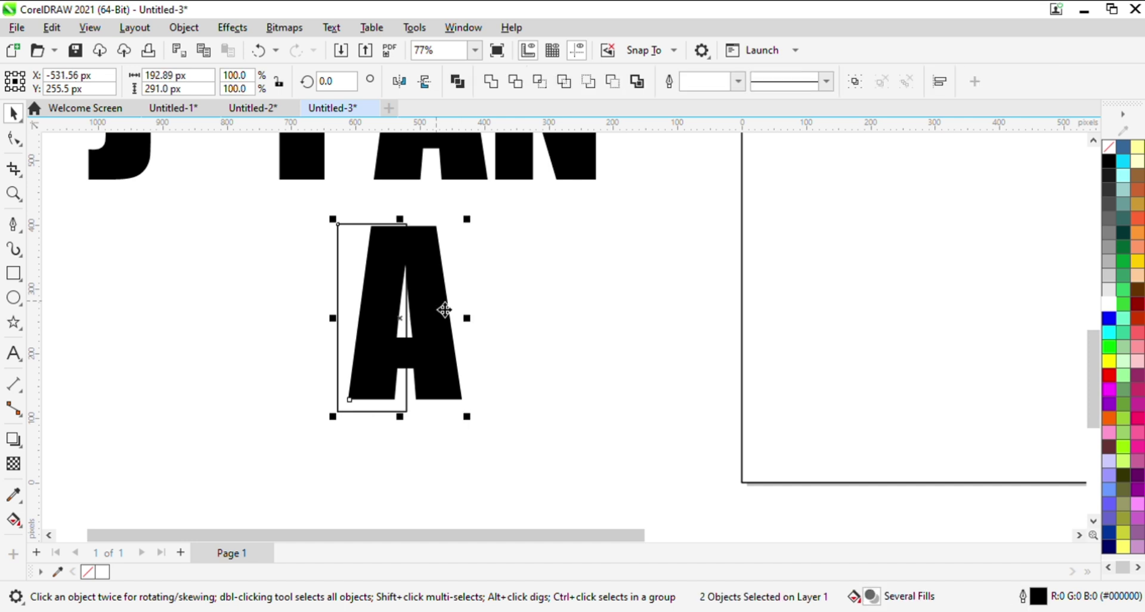
# Try Weld, Trim and Intersect on the rectangle and the A, undoing each attempt
pyautogui.click(493, 82)
pyautogui.hotkey('ctrl', 'z')
pyautogui.click(513, 87)
pyautogui.hotkey('ctrl', 'z')
pyautogui.click(538, 87)
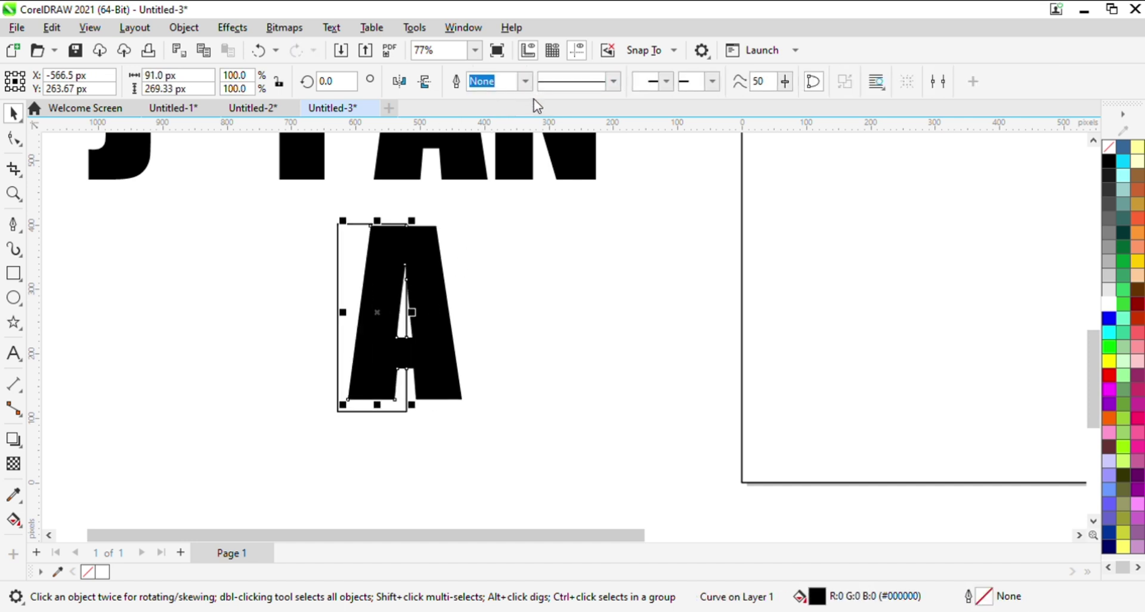
pyautogui.hotkey('ctrl', 'z')
# Trim the A with the rectangle, shift the remaining right half aside and delete the rectangle
pyautogui.click(514, 83)
pyautogui.click(442, 286)
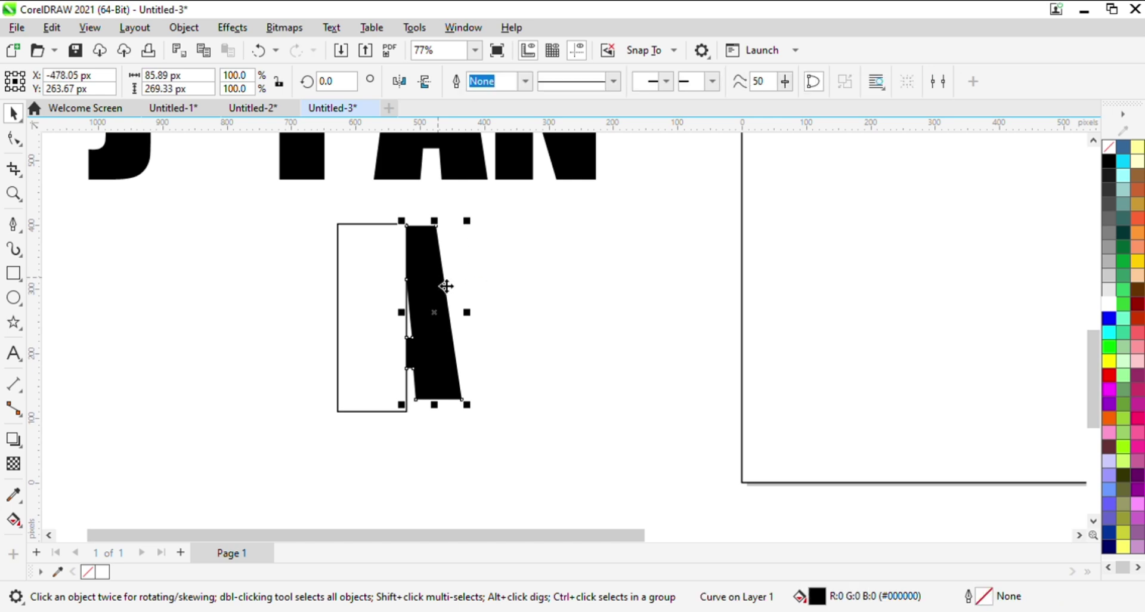
pyautogui.moveTo(442, 287); pyautogui.dragTo(534, 282)
pyautogui.click(366, 305)
pyautogui.press('Delete')
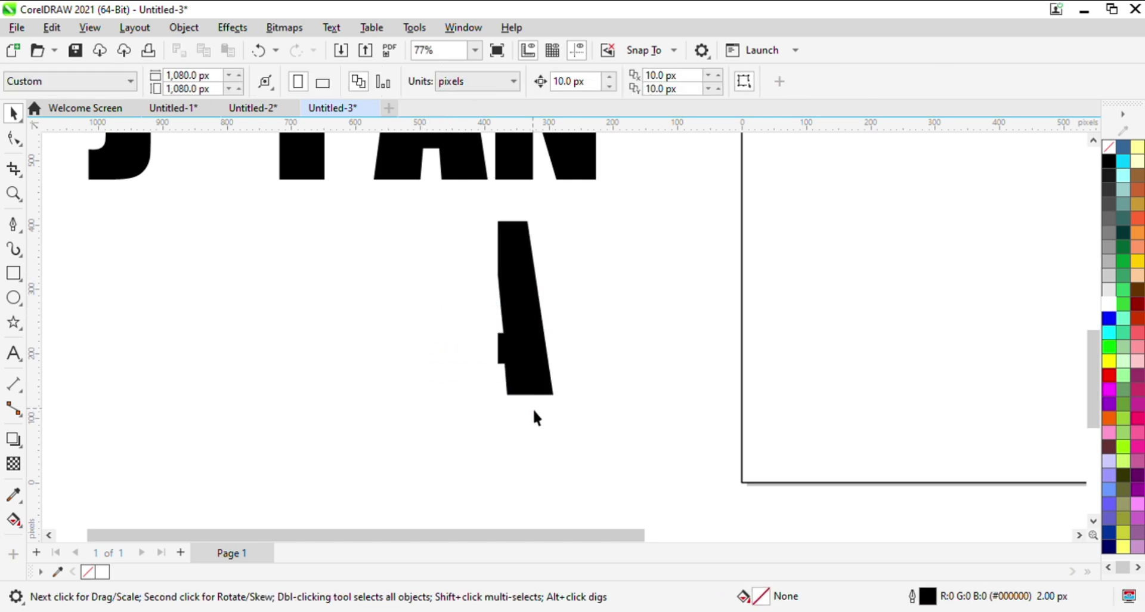
# Move the trimmed half A up into the word, tight against the J
pyautogui.press('h')
pyautogui.moveTo(404, 333); pyautogui.dragTo(661, 527)
pyautogui.press('space')
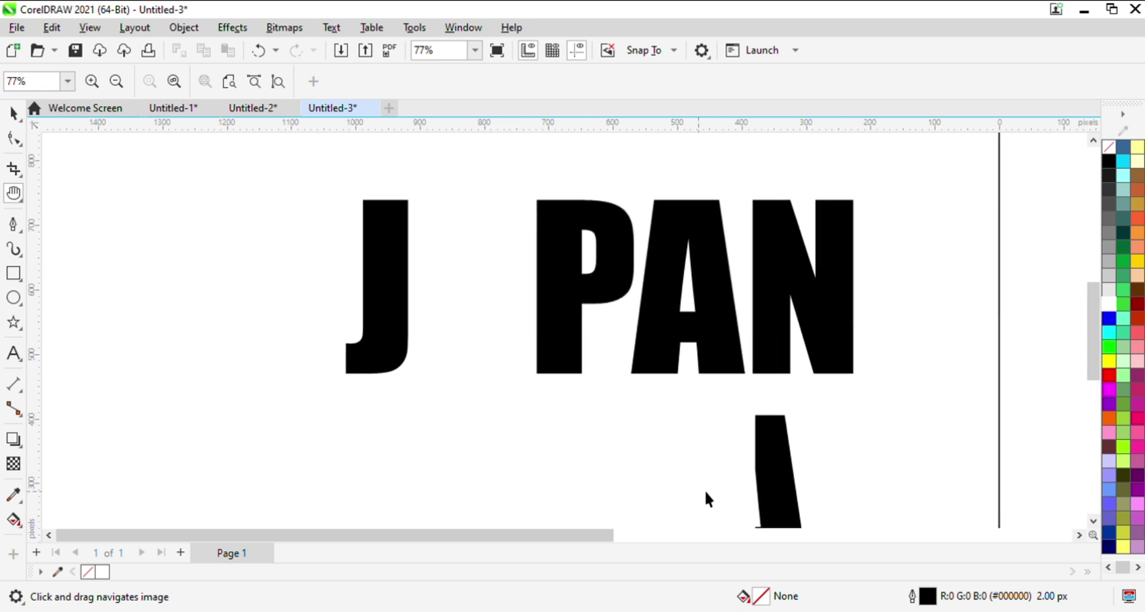
pyautogui.click(769, 453)
pyautogui.moveTo(769, 453); pyautogui.dragTo(429, 236)
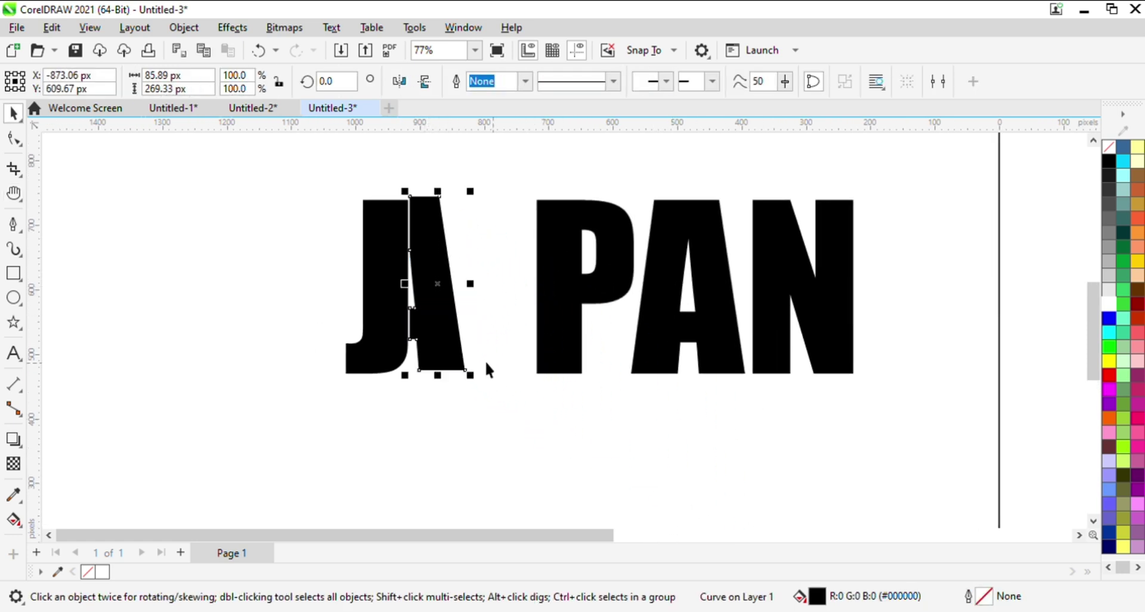
# Try rotating and shifting the half A beside the J, undoing both changes
pyautogui.click(443, 251)
pyautogui.moveTo(483, 190)
pyautogui.mouseDown()
pyautogui.moveTo(462, 172)
pyautogui.moveTo(471, 176)
pyautogui.mouseUp()
pyautogui.hotkey('ctrl', 'z')
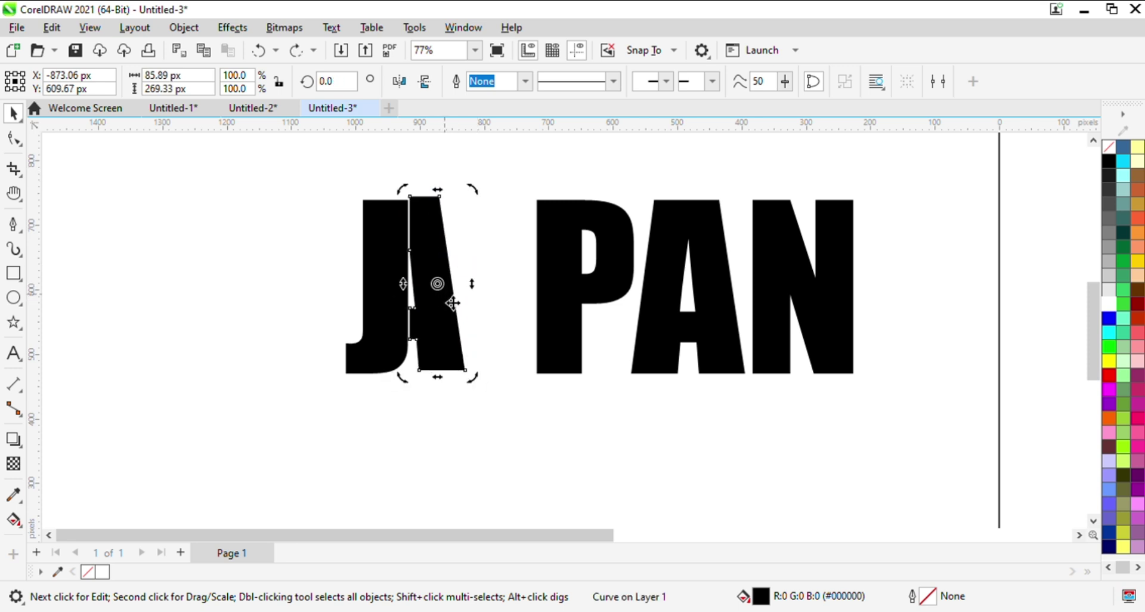
pyautogui.click(474, 277)
pyautogui.click(448, 270)
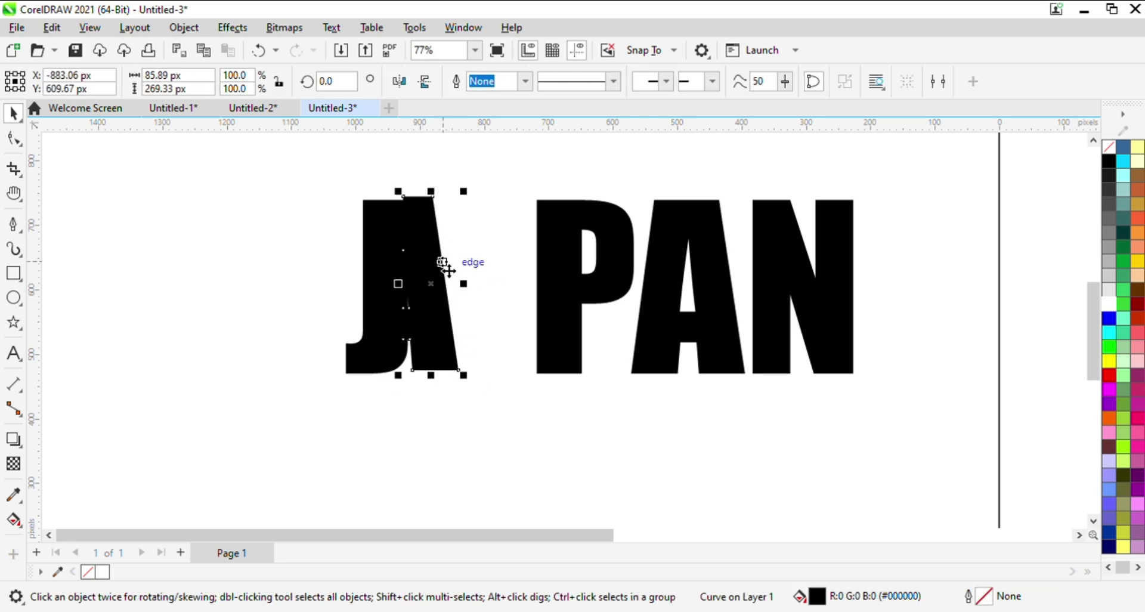
pyautogui.click(487, 272)
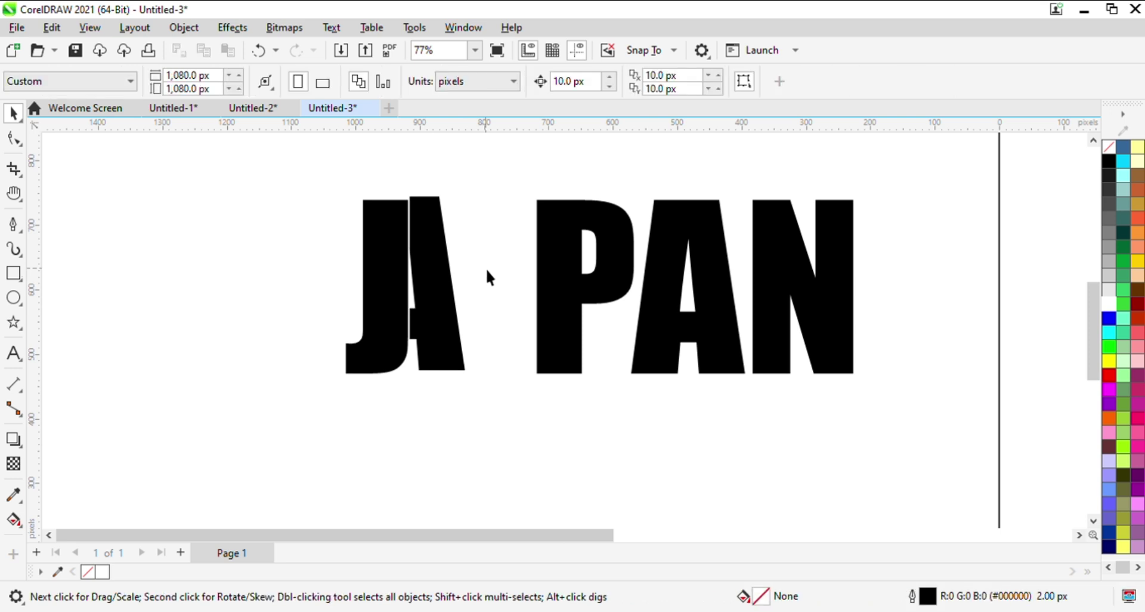
# Move the P tight against the half A and replace the second full A with a copy of the half A after the P
pyautogui.click(574, 279)
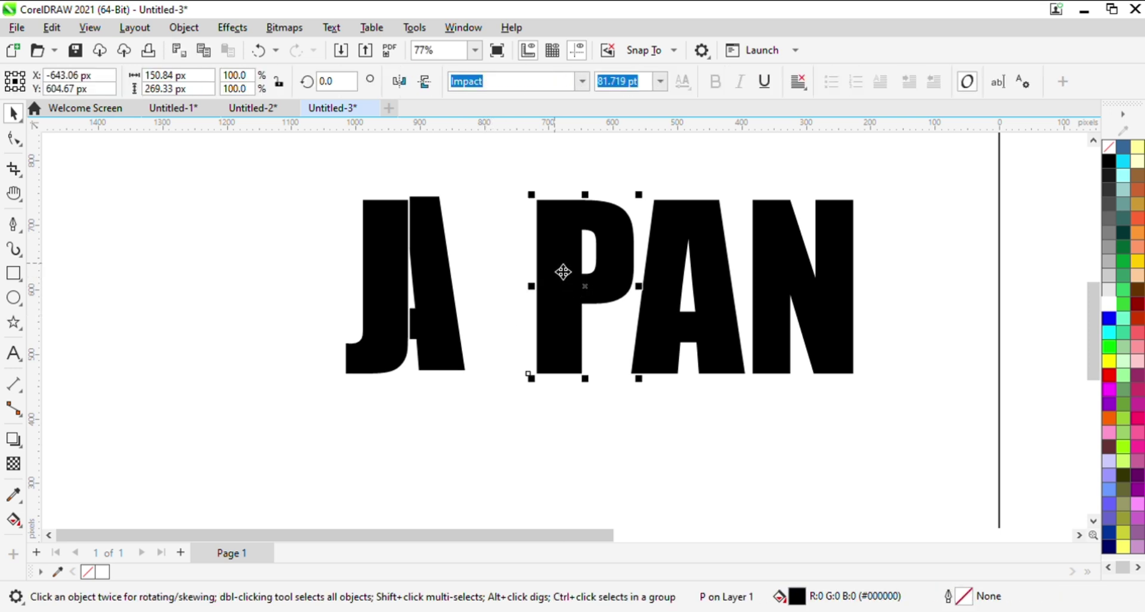
pyautogui.moveTo(554, 262); pyautogui.dragTo(480, 260)
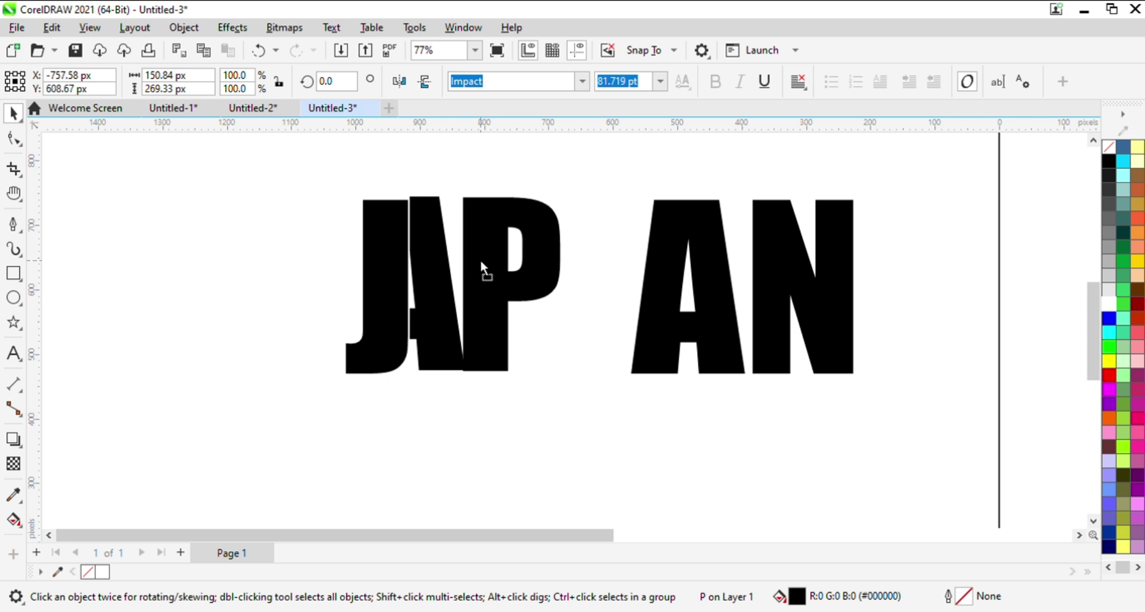
pyautogui.click(696, 224)
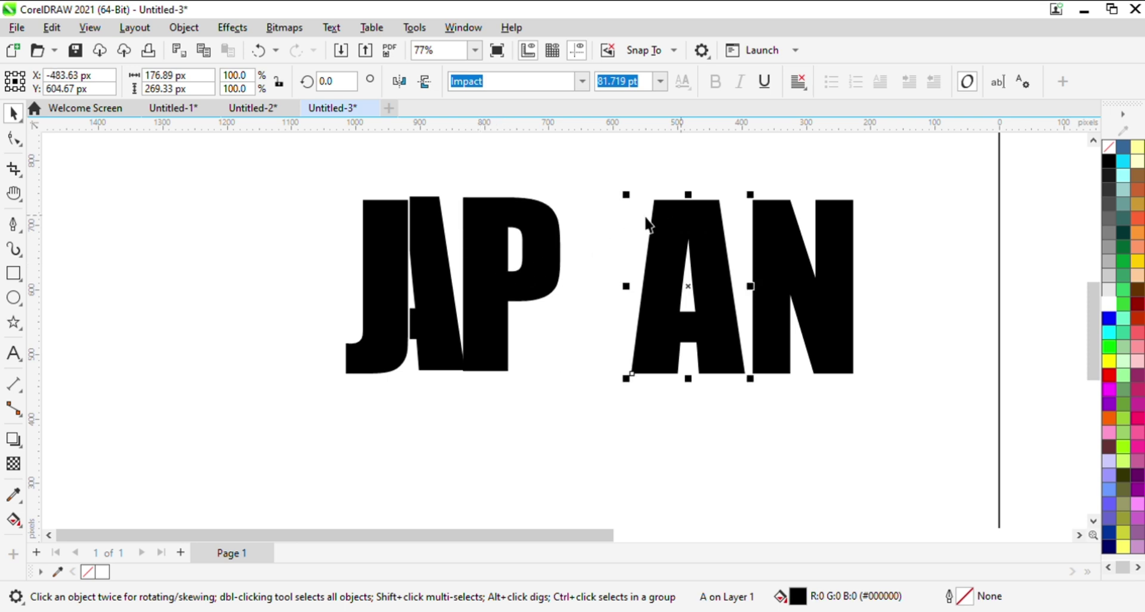
pyautogui.press('Delete')
pyautogui.click(444, 242)
pyautogui.moveTo(444, 242); pyautogui.dragTo(578, 240)
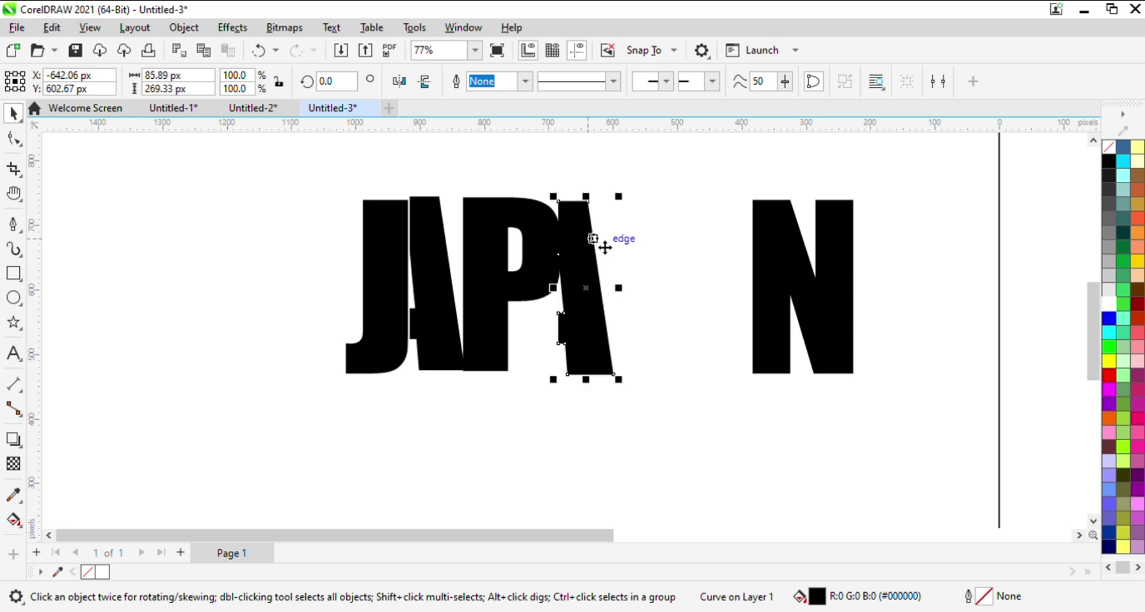
pyautogui.click(655, 235)
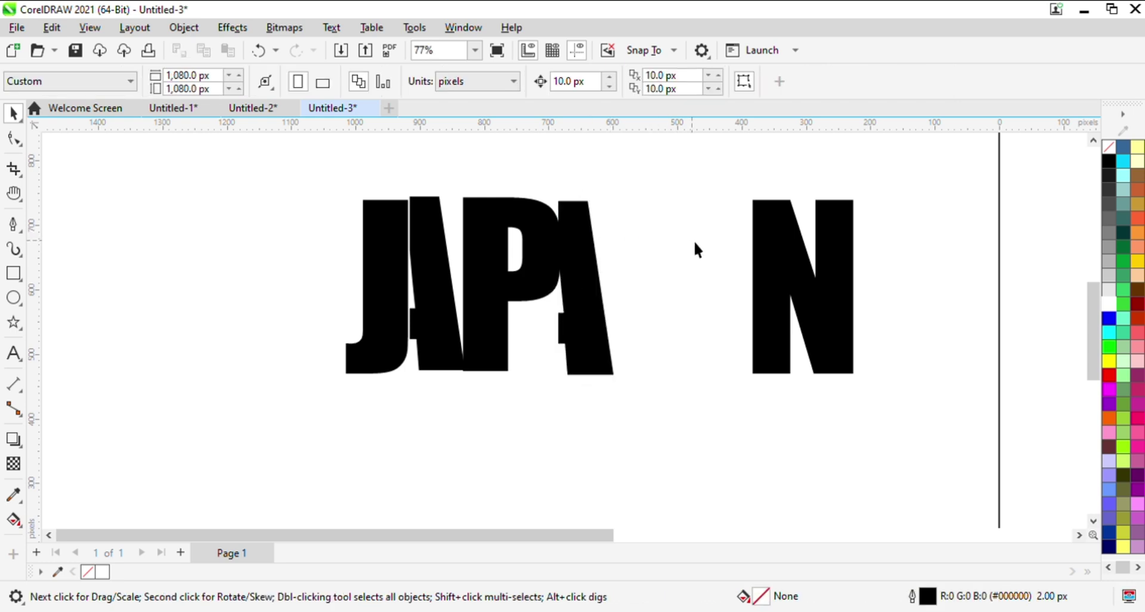
# Move the N down clear of the word and draw a rectangle about 87 by 299 px over its left part
pyautogui.moveTo(779, 248); pyautogui.dragTo(710, 277)
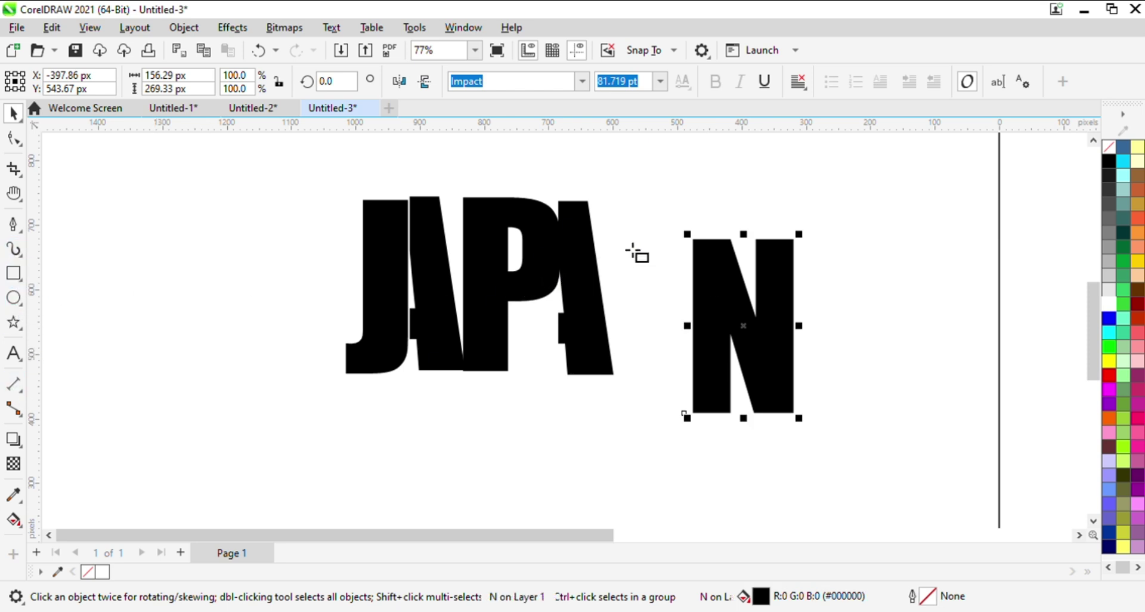
pyautogui.press('F6')
pyautogui.moveTo(664, 227)
pyautogui.mouseDown()
pyautogui.moveTo(735, 341)
pyautogui.moveTo(737, 443)
pyautogui.moveTo(737, 419)
pyautogui.mouseUp()
pyautogui.press('space')
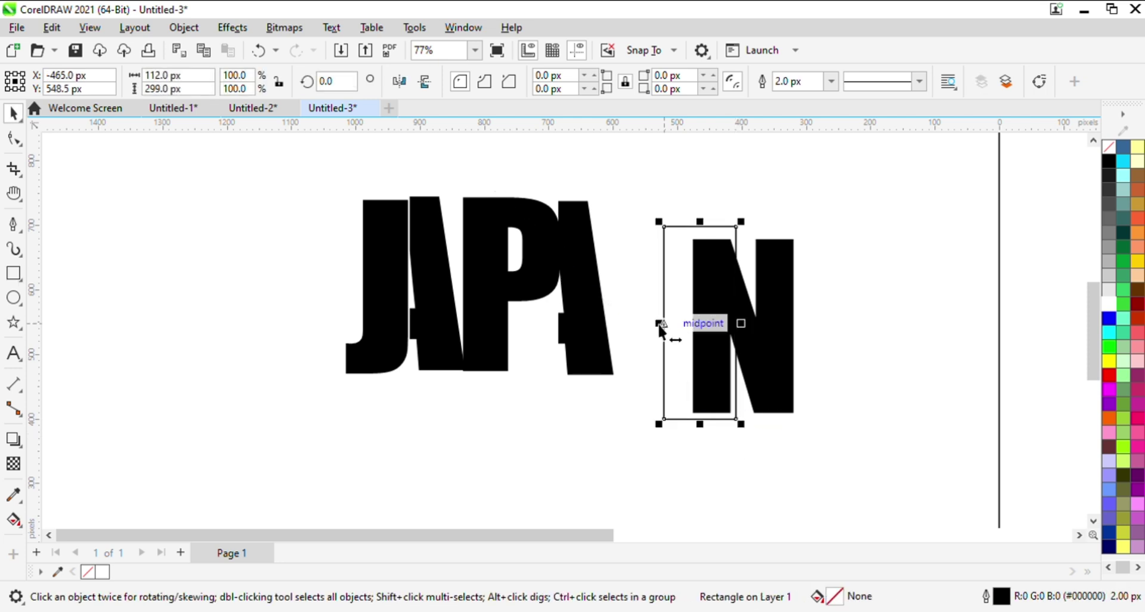
pyautogui.moveTo(659, 326); pyautogui.dragTo(679, 323)
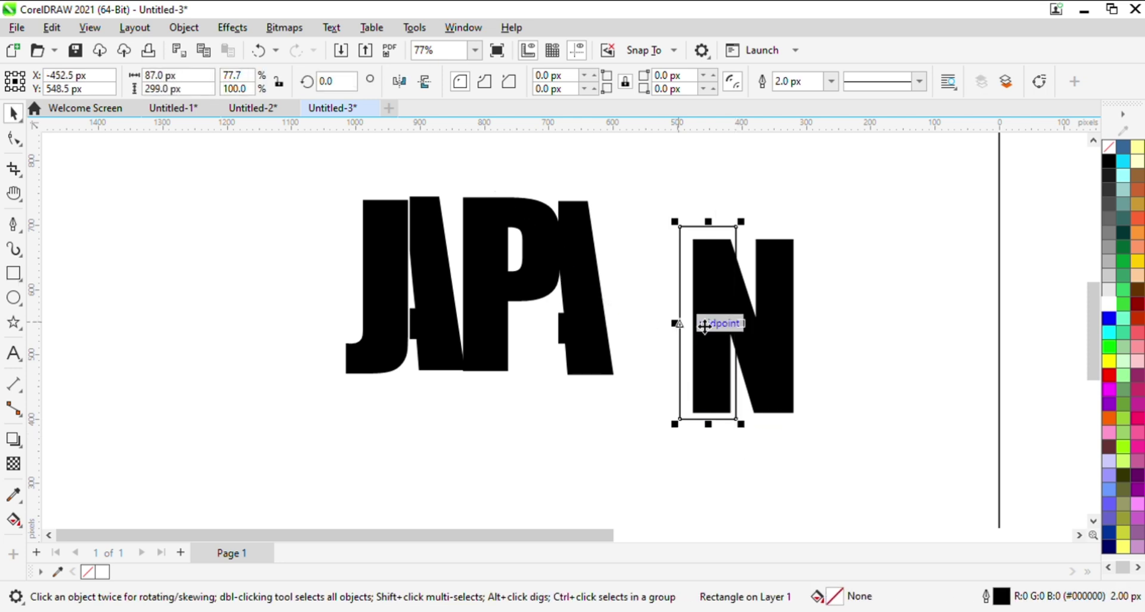
# Trim the N with the rectangle and move the remaining right part aside
pyautogui.keyDown('shift'); pyautogui.click(771, 307); pyautogui.keyUp('shift')
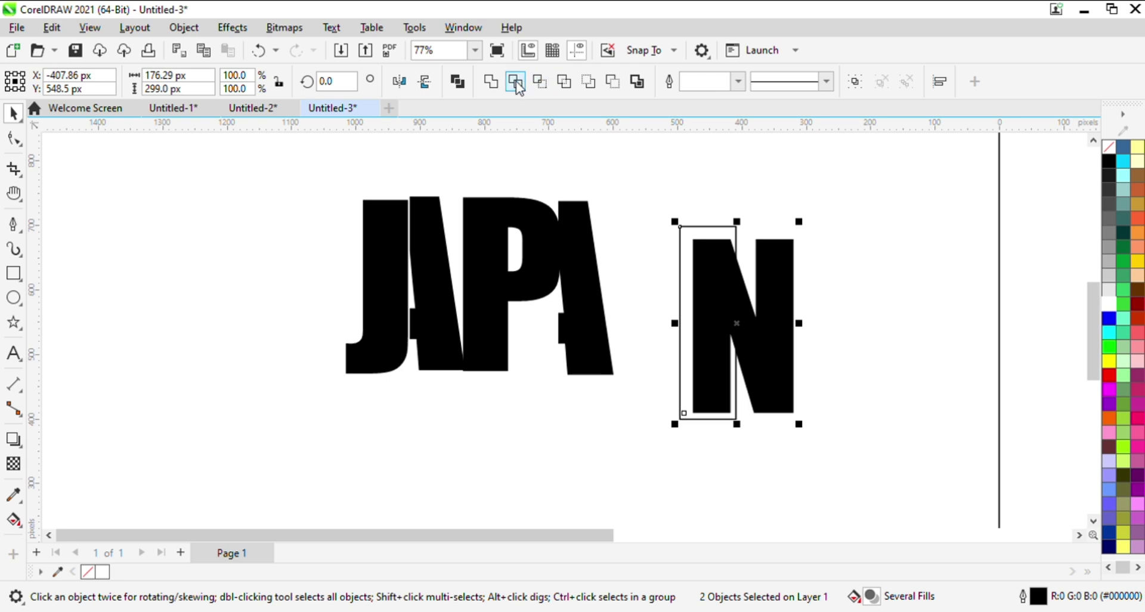
pyautogui.click(533, 87)
pyautogui.click(944, 317)
pyautogui.moveTo(782, 346); pyautogui.dragTo(857, 340)
pyautogui.hotkey('ctrl', 'z')
pyautogui.hotkey('ctrl', 'z')
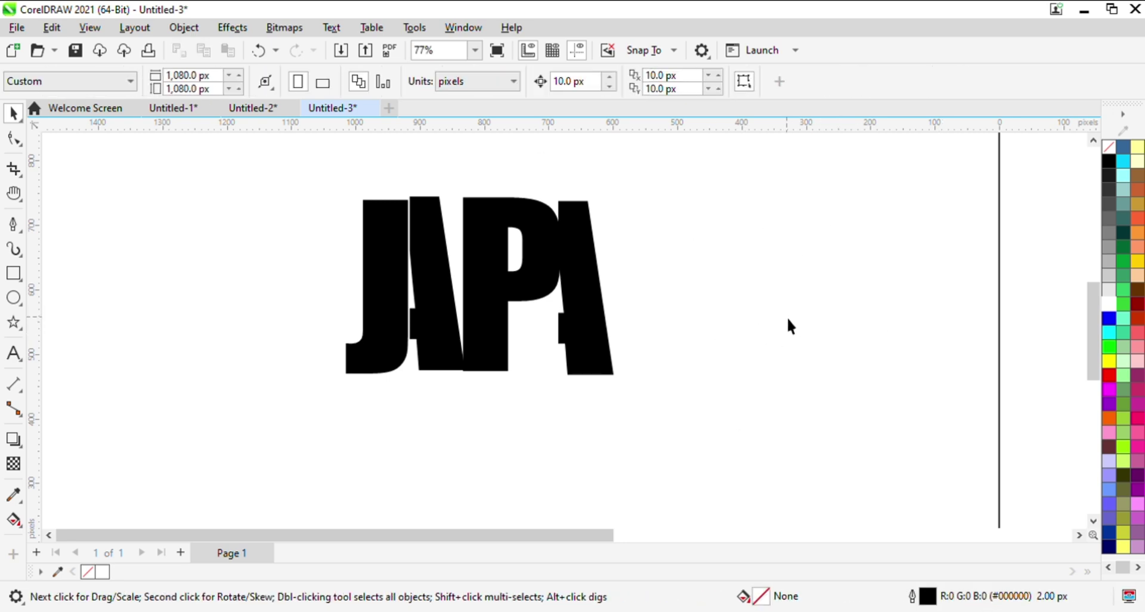
pyautogui.hotkey('ctrl', 'shift', 'z')
pyautogui.hotkey('ctrl', 'shift', 'z')
# Delete the trimming rectangle and move the trimmed N up against the second half A
pyautogui.click(732, 325)
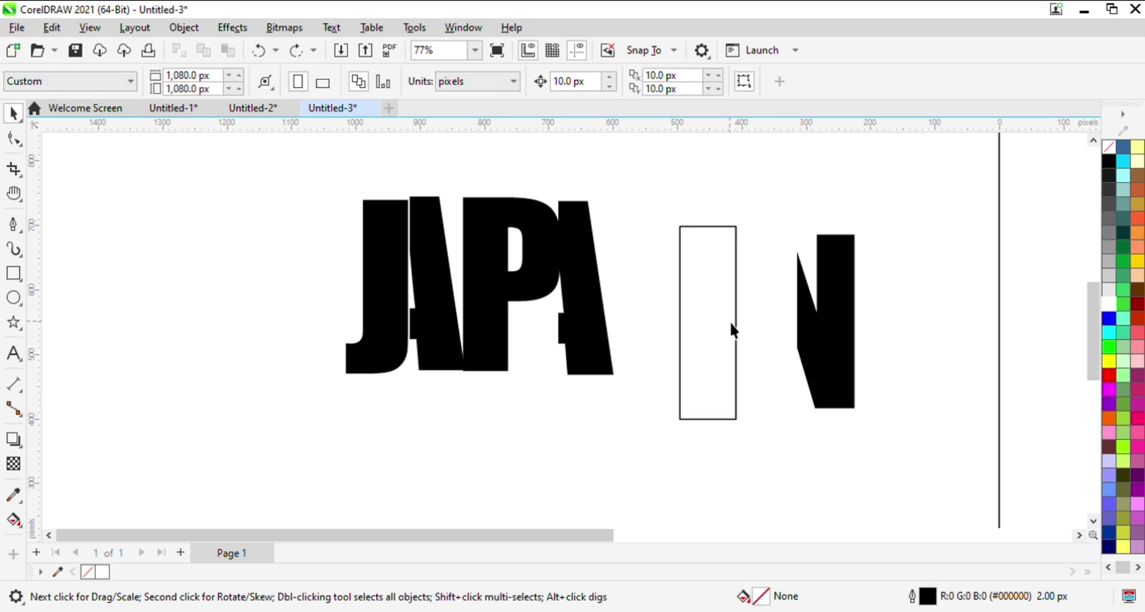
pyautogui.click(738, 322)
pyautogui.press('Delete')
pyautogui.moveTo(816, 322); pyautogui.dragTo(634, 281)
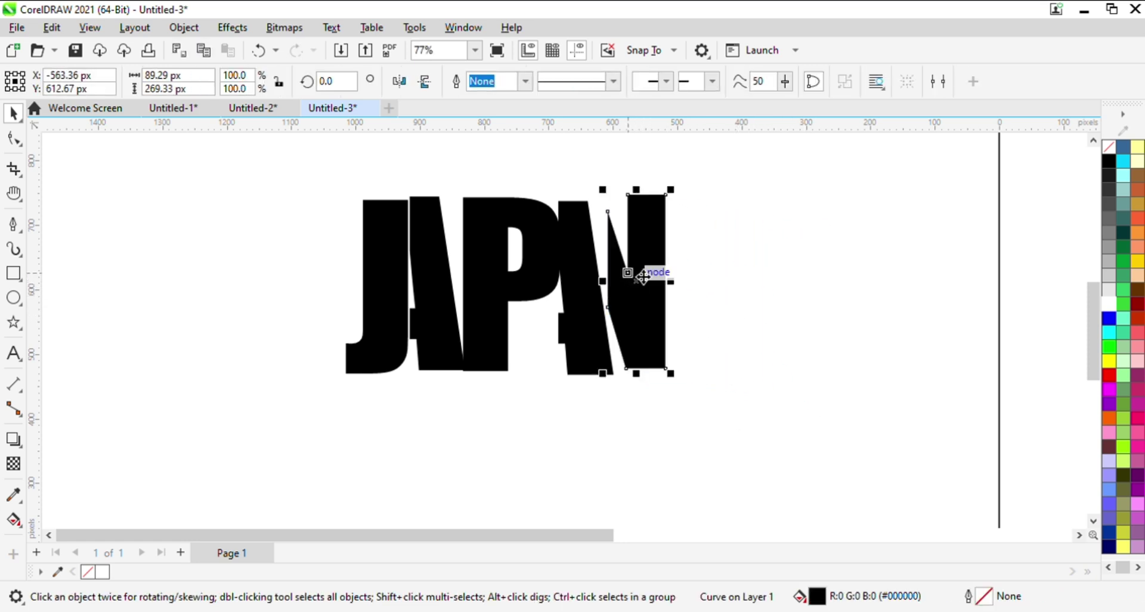
# Rotate the trimmed N about 6.7° counterclockwise and fit it closely against the half A
pyautogui.click(670, 199)
pyautogui.moveTo(683, 194); pyautogui.dragTo(663, 174)
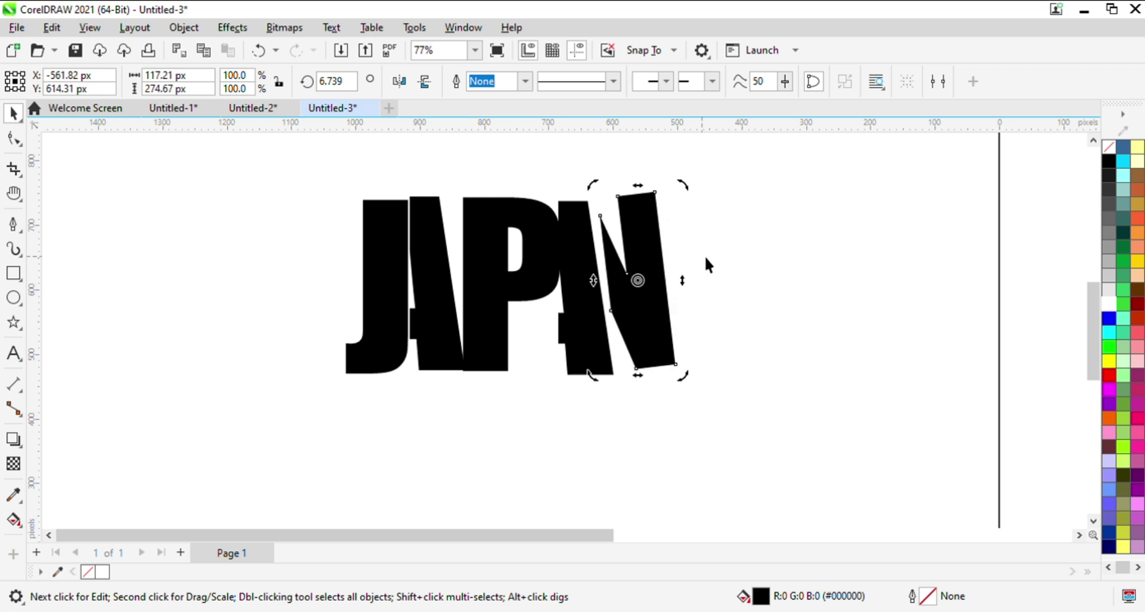
pyautogui.click(705, 260)
pyautogui.moveTo(644, 278); pyautogui.dragTo(633, 275)
pyautogui.click(718, 269)
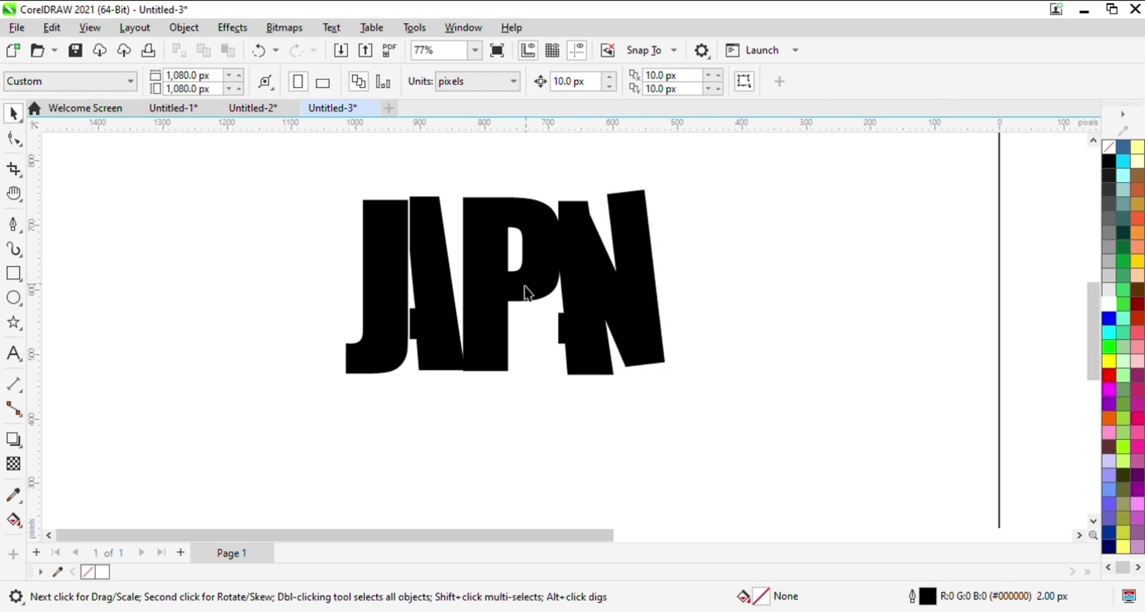
# Select all the letters of the condensed word and enlarge them together to about 139.4%
pyautogui.press('z')
pyautogui.hotkey('shift', 'F4')
pyautogui.press('space')
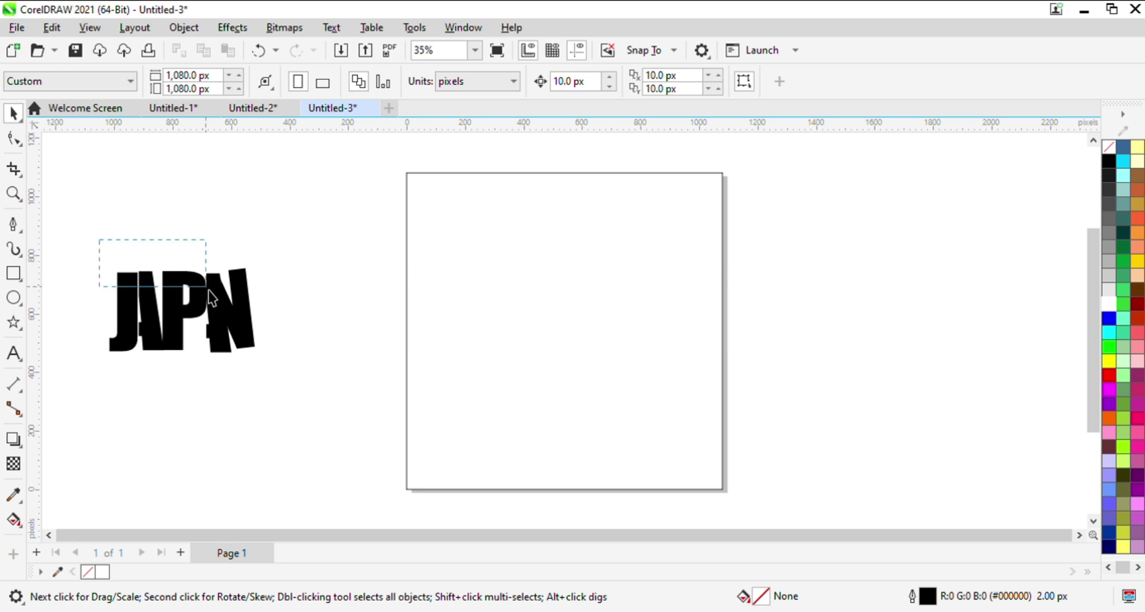
pyautogui.moveTo(212, 297); pyautogui.dragTo(304, 403)
pyautogui.moveTo(258, 355)
pyautogui.mouseDown()
pyautogui.moveTo(281, 379)
pyautogui.moveTo(349, 394)
pyautogui.mouseUp()
pyautogui.click(371, 310)
pyautogui.click(299, 334)
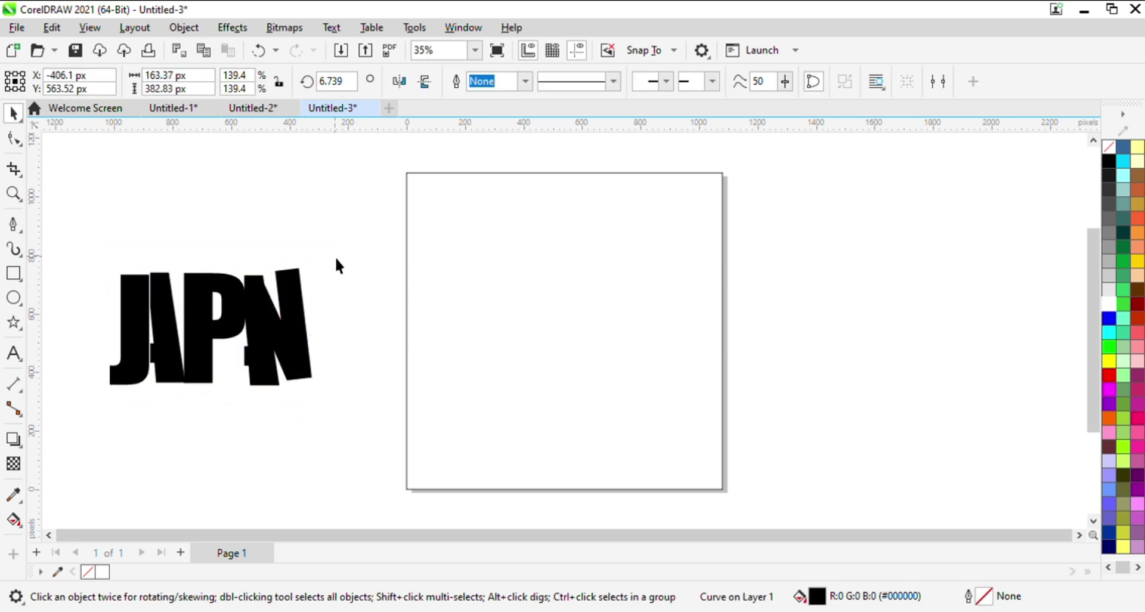
# Move all the black JAPAN letters onto the page, enlarge them together to 762 px wide, and centre them roughly
pyautogui.moveTo(352, 217); pyautogui.dragTo(83, 415)
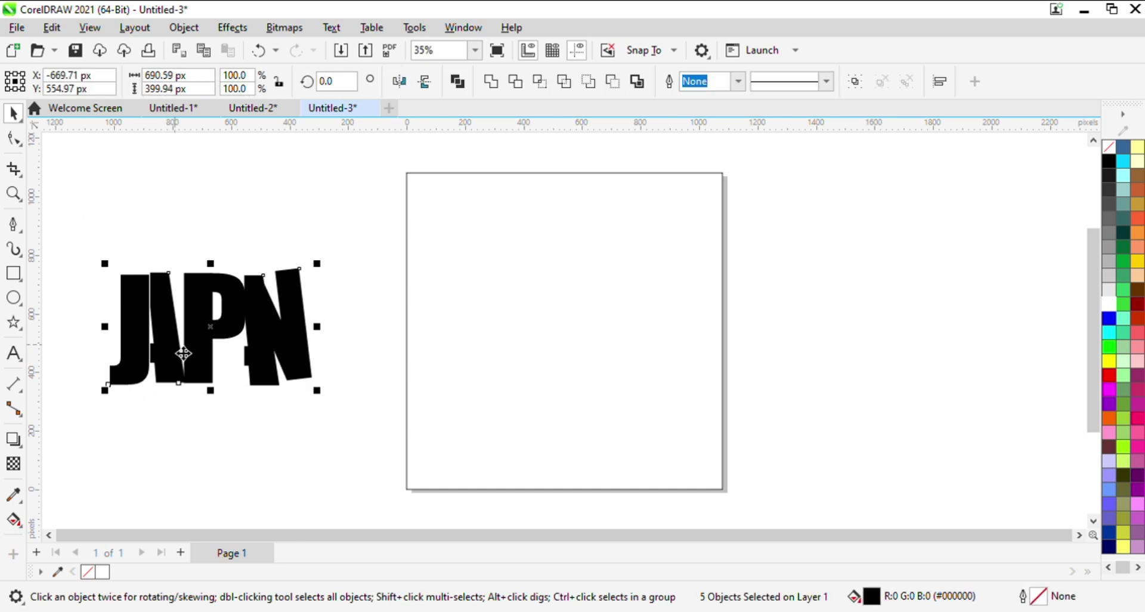
pyautogui.moveTo(183, 354); pyautogui.dragTo(520, 336)
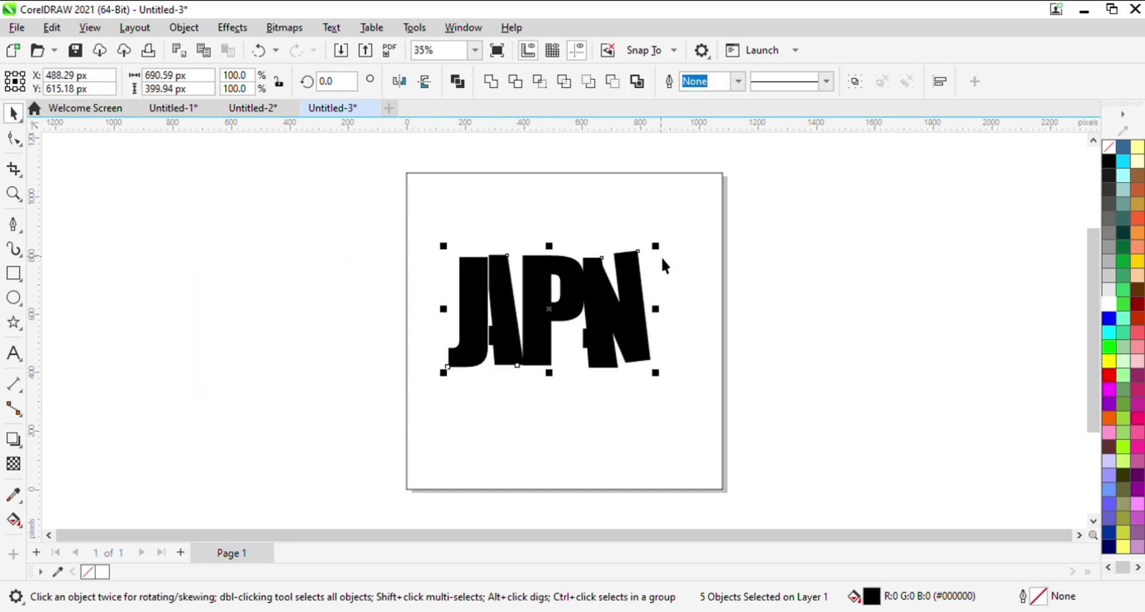
pyautogui.moveTo(656, 247); pyautogui.dragTo(680, 237)
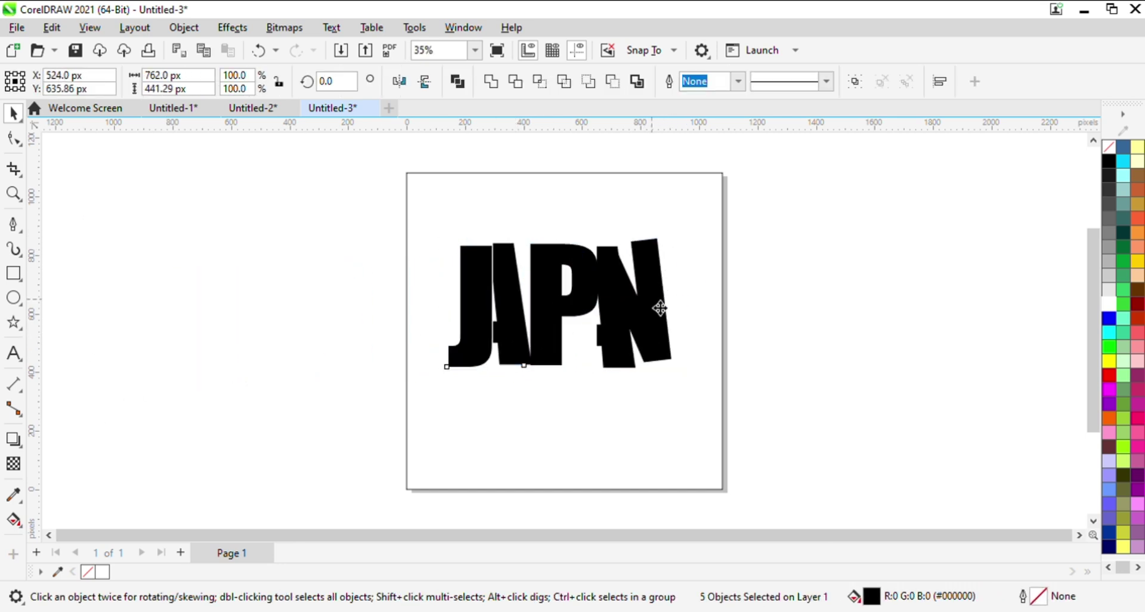
pyautogui.moveTo(660, 308)
pyautogui.mouseDown()
pyautogui.moveTo(650, 320)
pyautogui.moveTo(659, 327)
pyautogui.mouseUp()
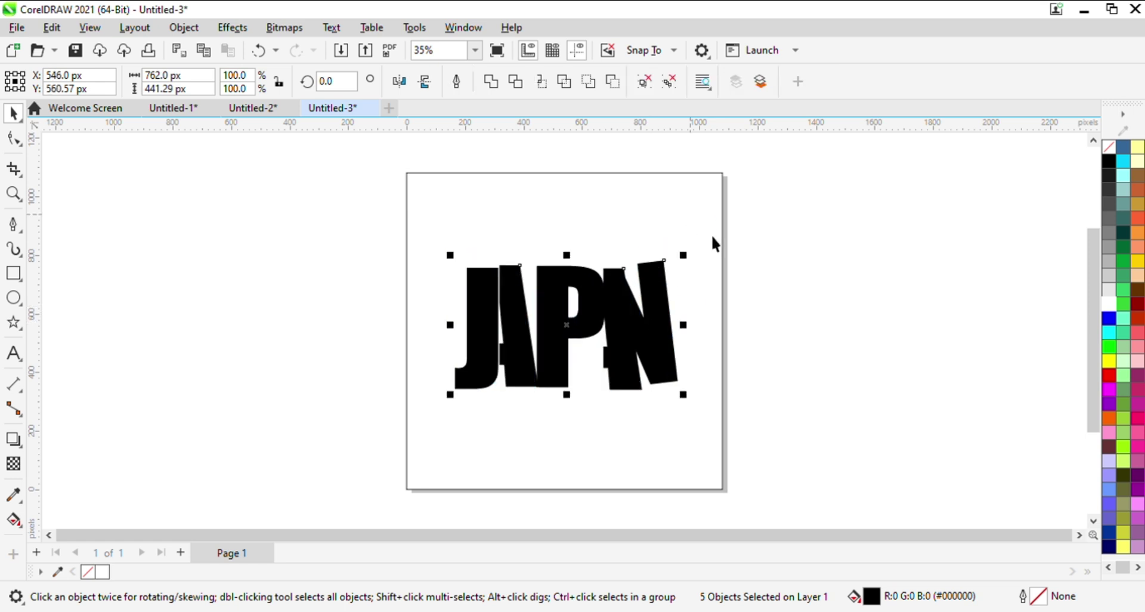
# Group the JAPAN letters and fill the group with red (#FF0000)
pyautogui.hotkey('ctrl', 'g')
pyautogui.click(1109, 374)
pyautogui.click(923, 357)
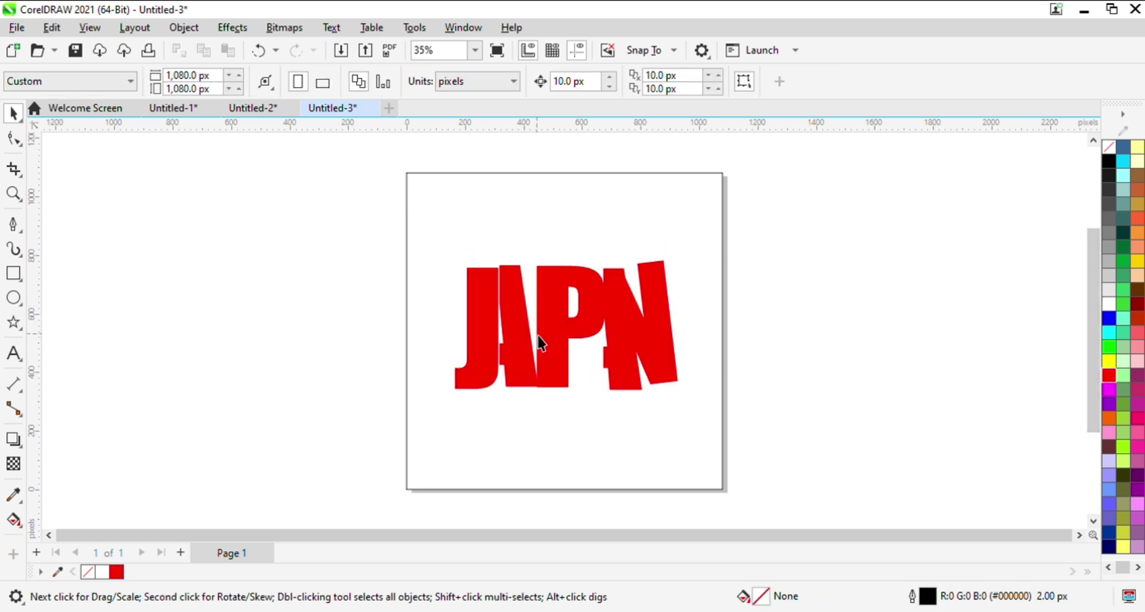
# Add the artistic text HUSTLERS in the empty area left of the page
pyautogui.click(13, 354)
pyautogui.click(14, 113)
pyautogui.click(12, 355)
pyautogui.click(127, 361)
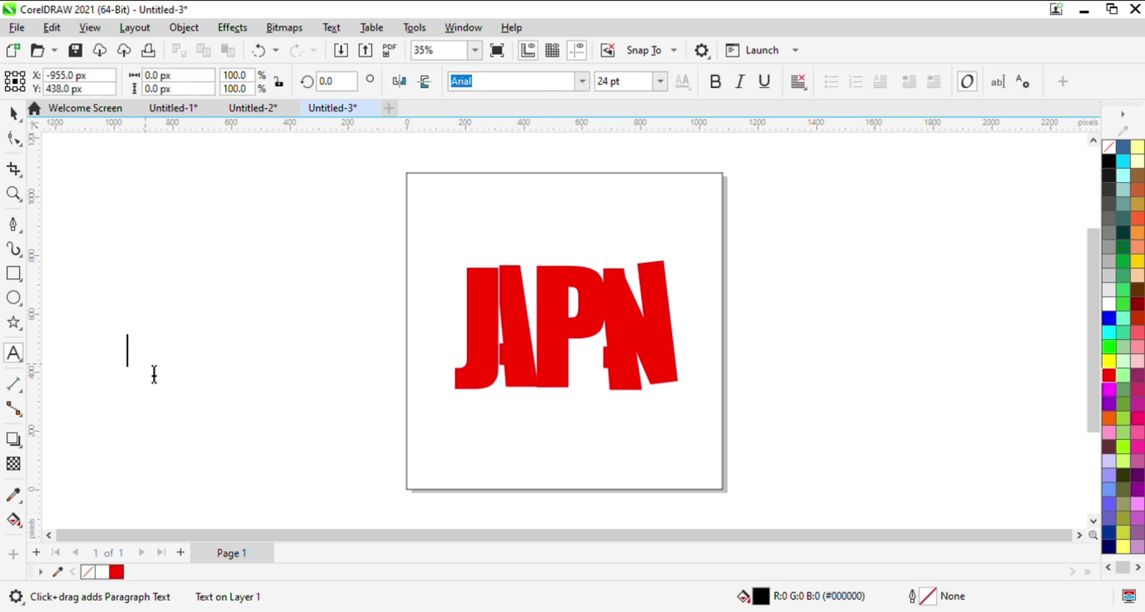
pyautogui.write('HUS')
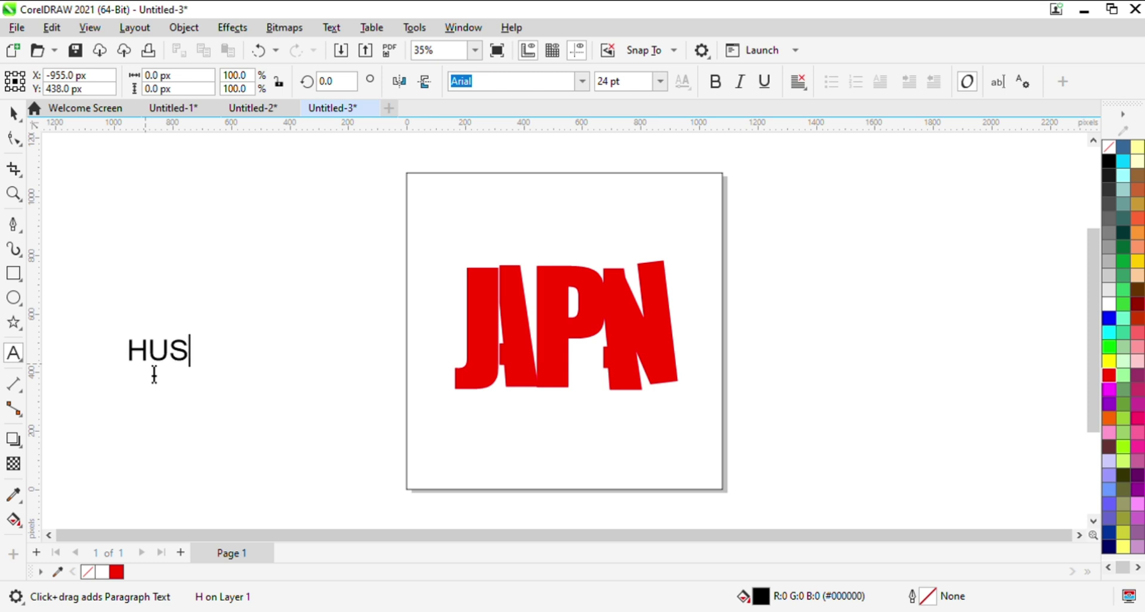
pyautogui.write('TLERS')
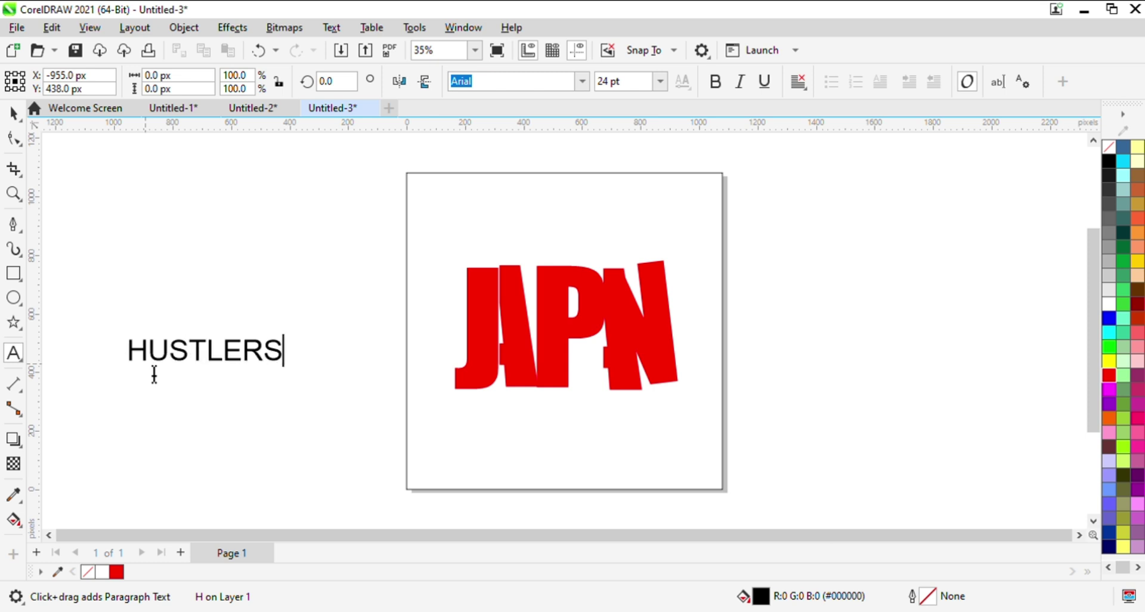
pyautogui.press('Escape')
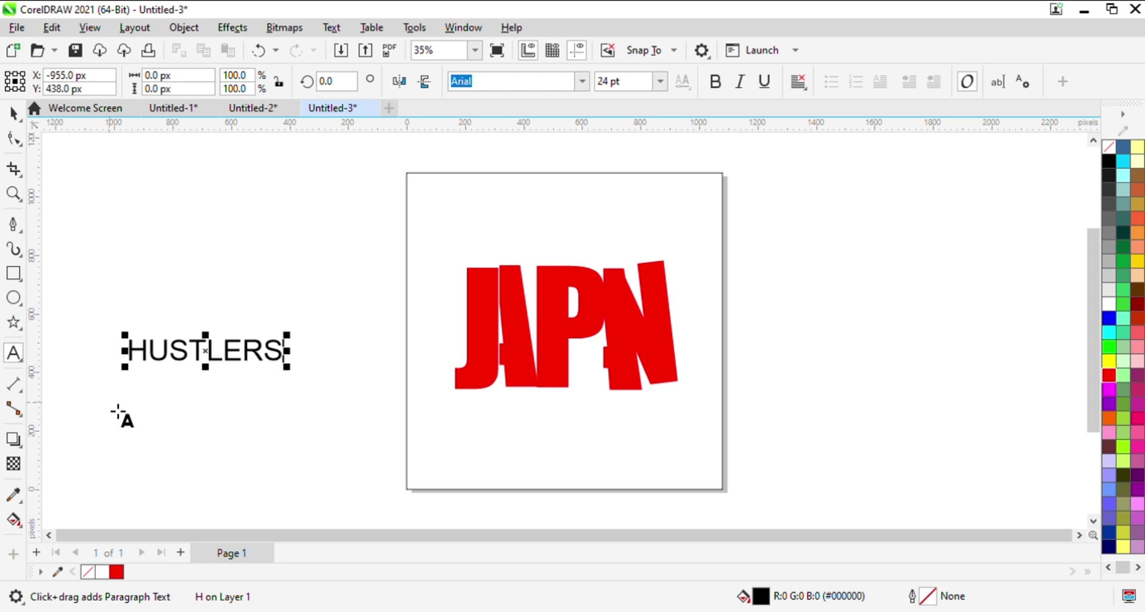
# Set HUSTLERS in Bebas Neue and widen its letter spacing until the letters stand clearly apart
pyautogui.click(13, 113)
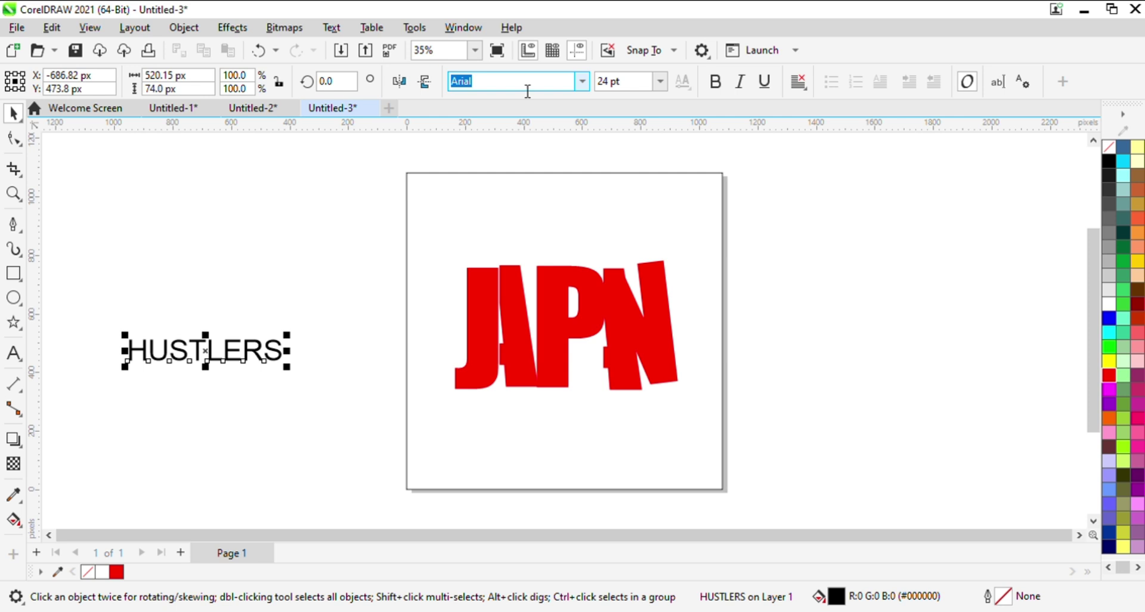
pyautogui.click(582, 83)
pyautogui.click(555, 155)
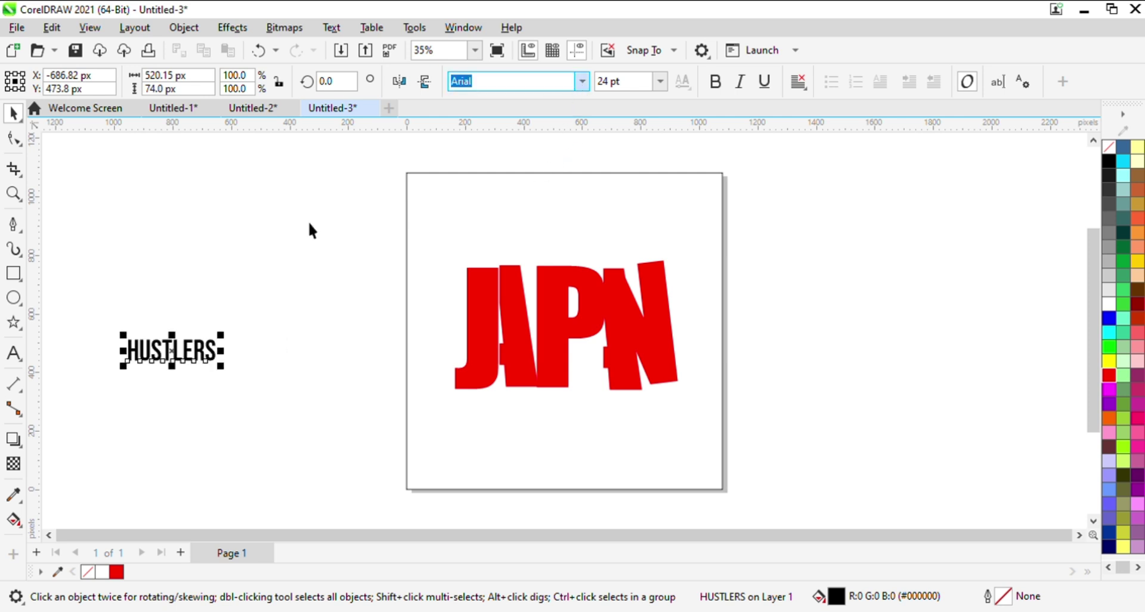
pyautogui.click(13, 139)
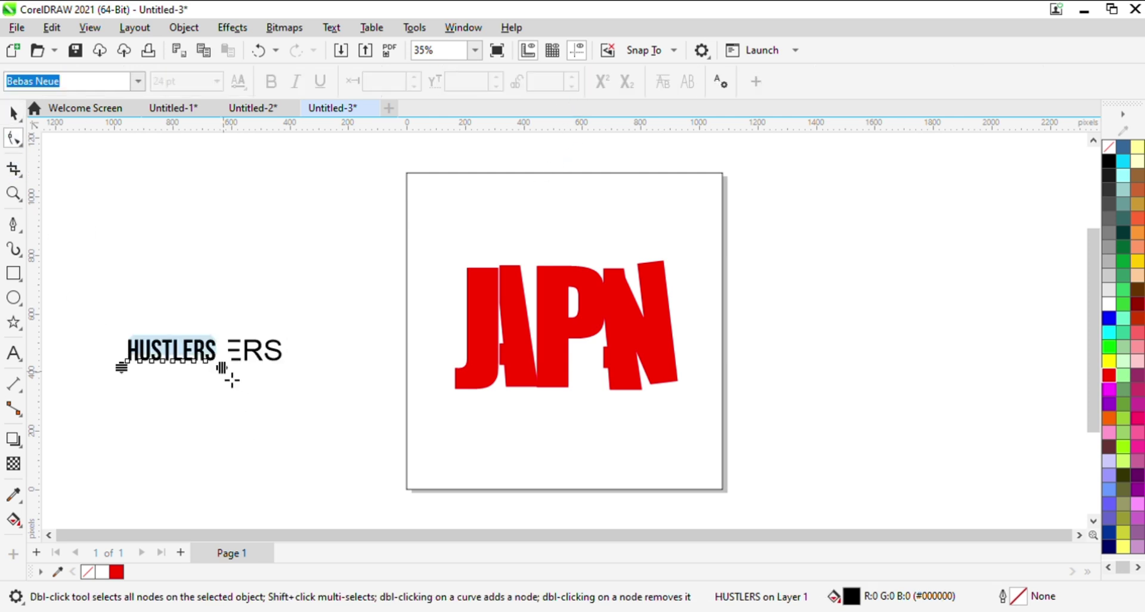
pyautogui.moveTo(232, 379); pyautogui.dragTo(296, 370)
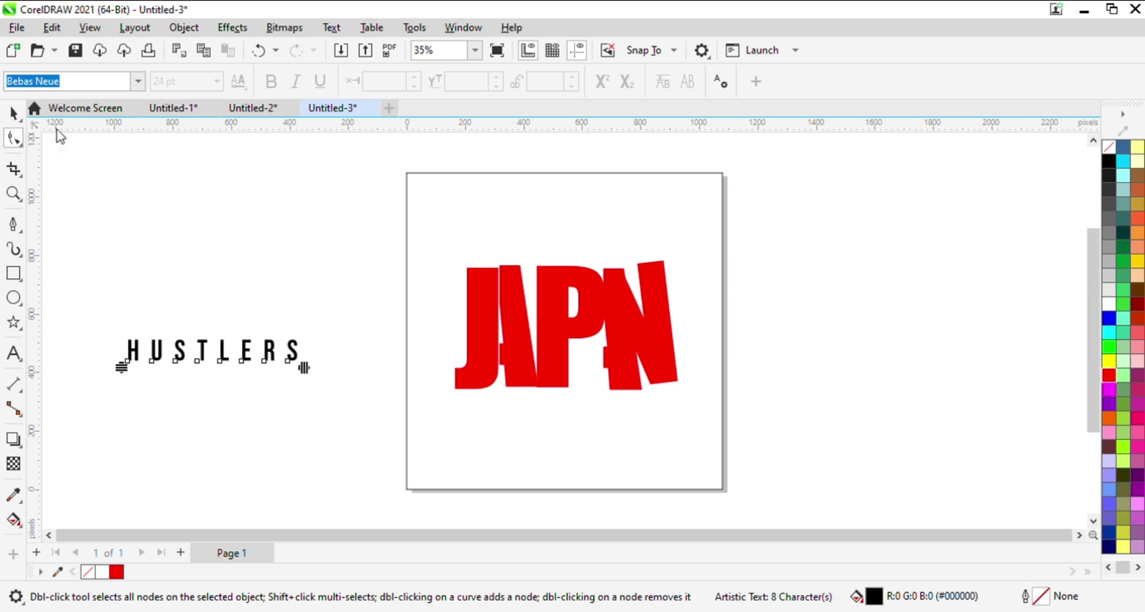
# Reduce HUSTLERS to 11 pt and place it centred beneath the red JAPAN lettering
pyautogui.click(20, 119)
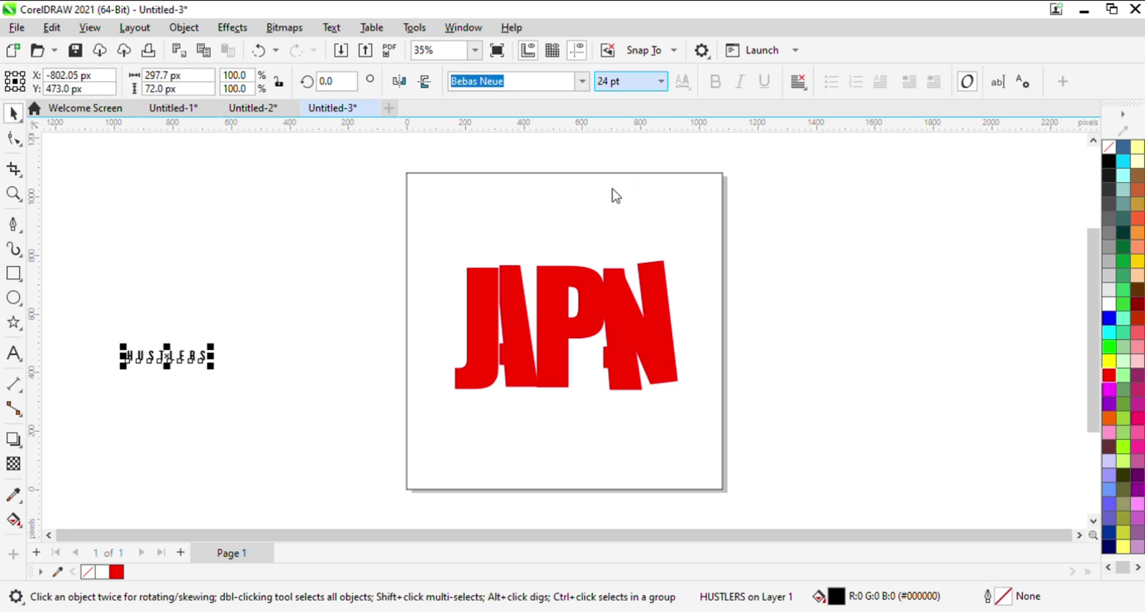
pyautogui.moveTo(166, 360); pyautogui.dragTo(554, 404)
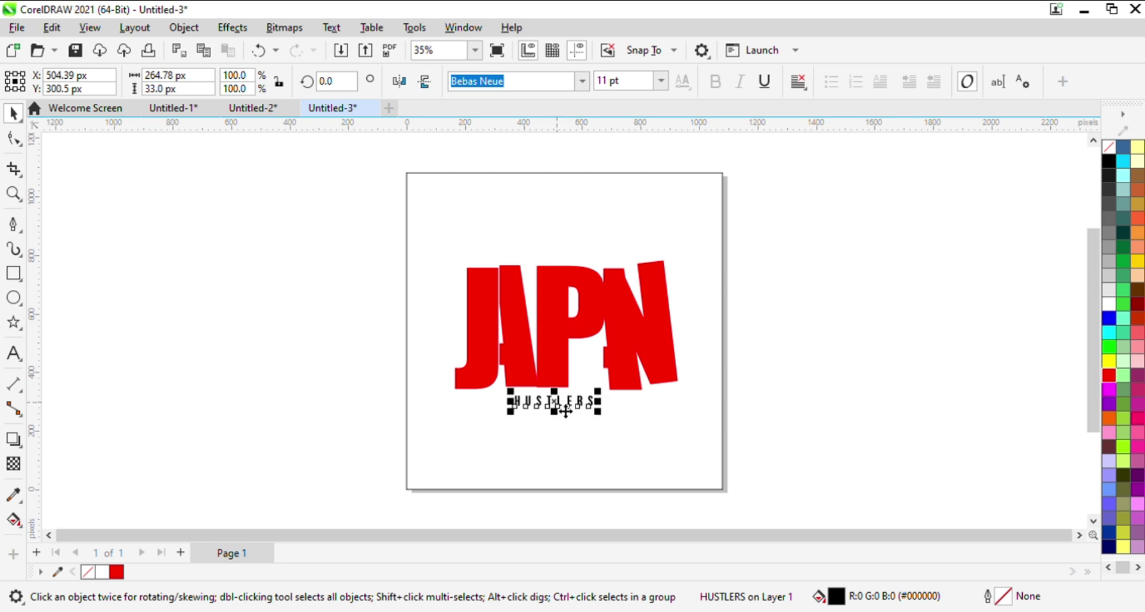
# Scale the red JAPAN lettering down proportionally and recentre it above HUSTLERS
pyautogui.click(563, 322)
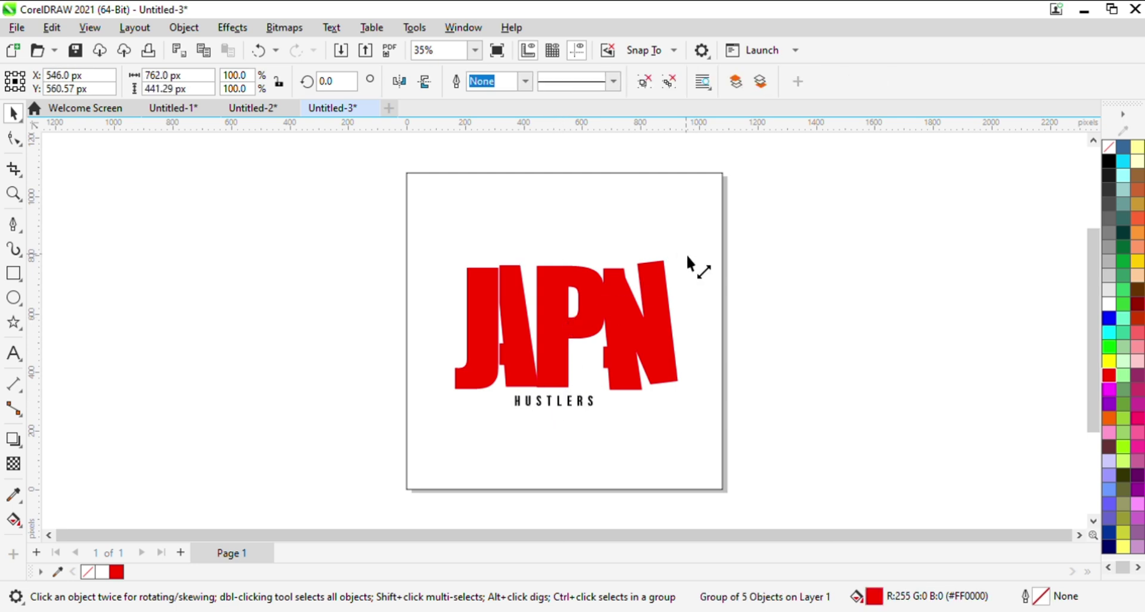
pyautogui.moveTo(686, 252); pyautogui.dragTo(668, 268)
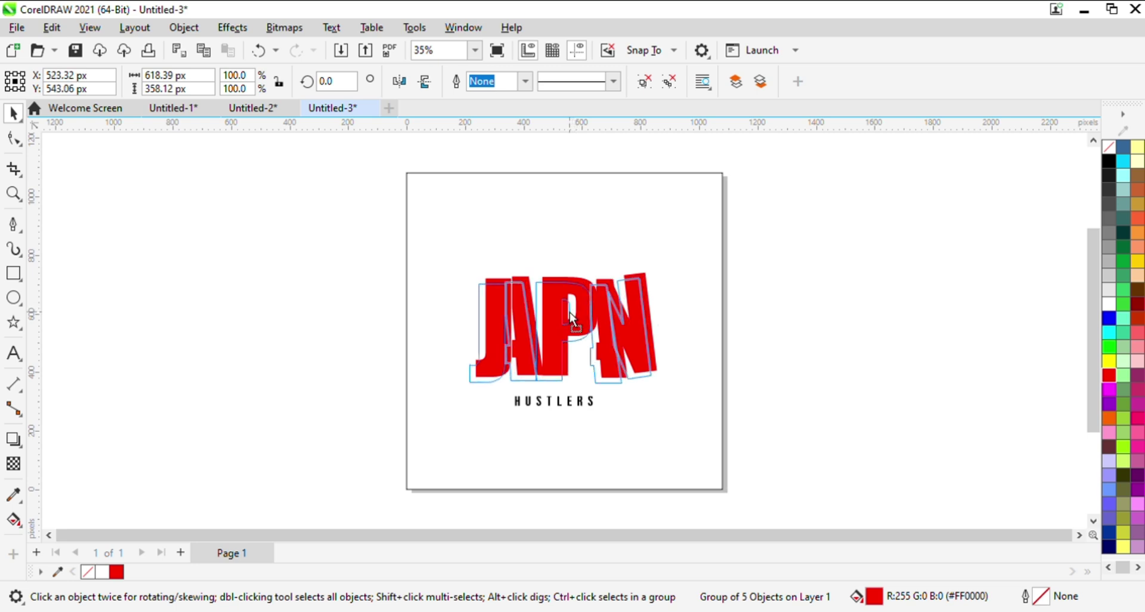
pyautogui.moveTo(656, 275); pyautogui.dragTo(630, 299)
pyautogui.moveTo(577, 333); pyautogui.dragTo(564, 333)
# Place a copy of HUSTLERS just above the red lettering and change the copy's text to BROOKLYN
pyautogui.click(564, 407)
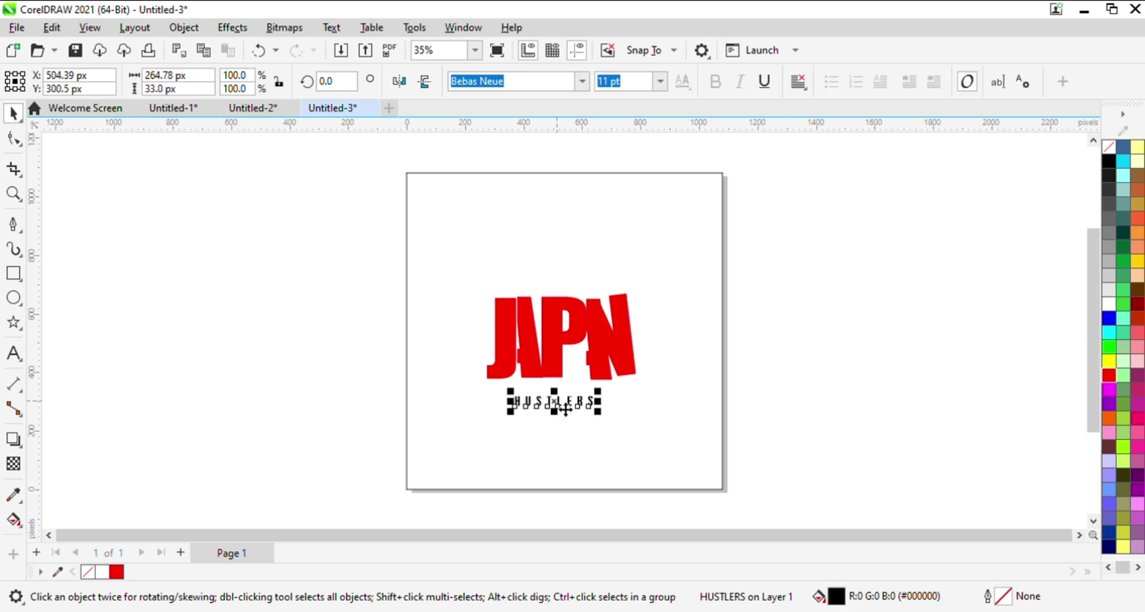
pyautogui.moveTo(567, 387); pyautogui.dragTo(553, 291)
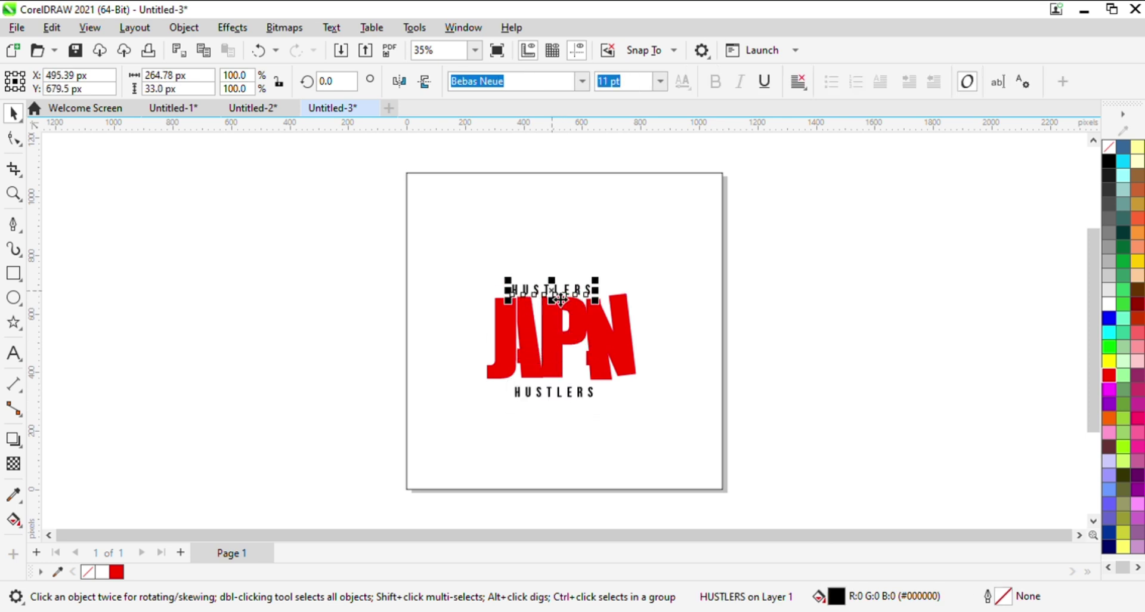
pyautogui.doubleClick(558, 292)
pyautogui.hotkey('ctrl', 'a')
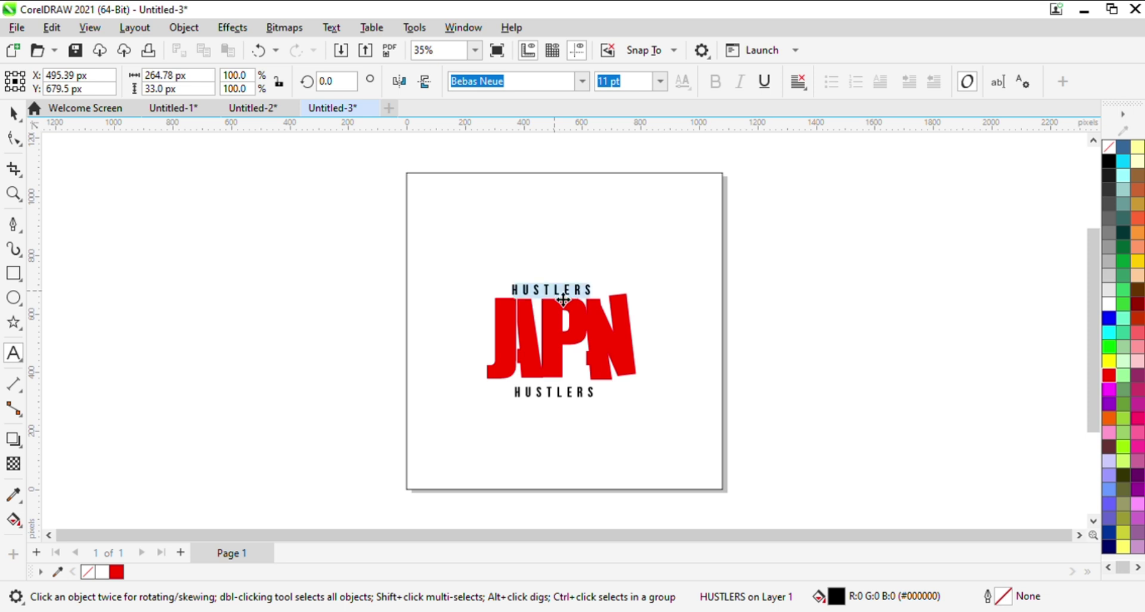
pyautogui.press('Delete')
pyautogui.write('BROOKLYN')
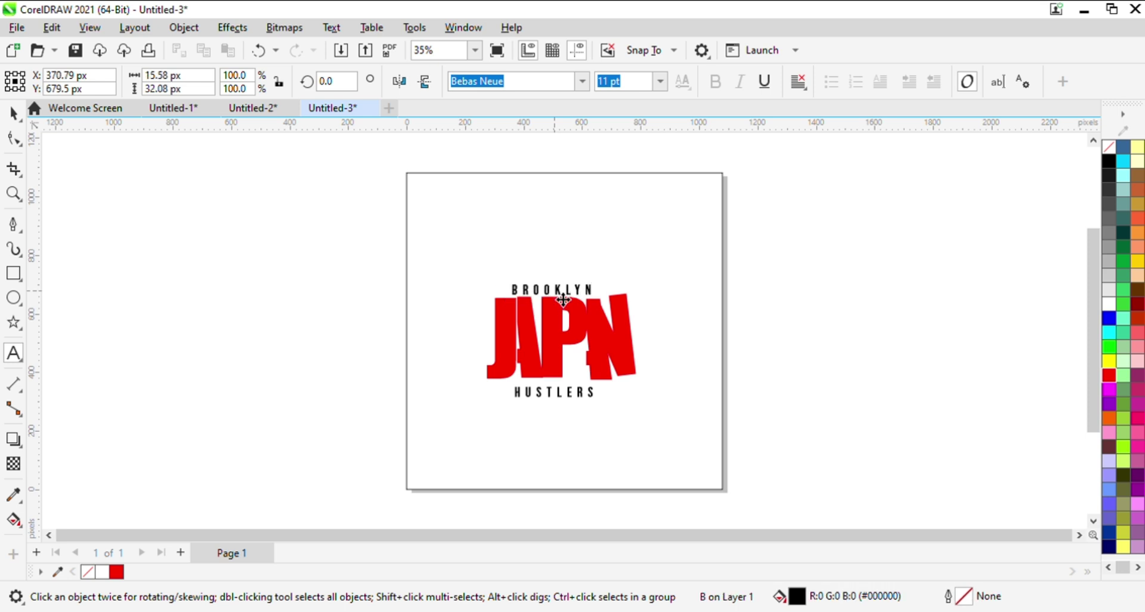
pyautogui.click(13, 112)
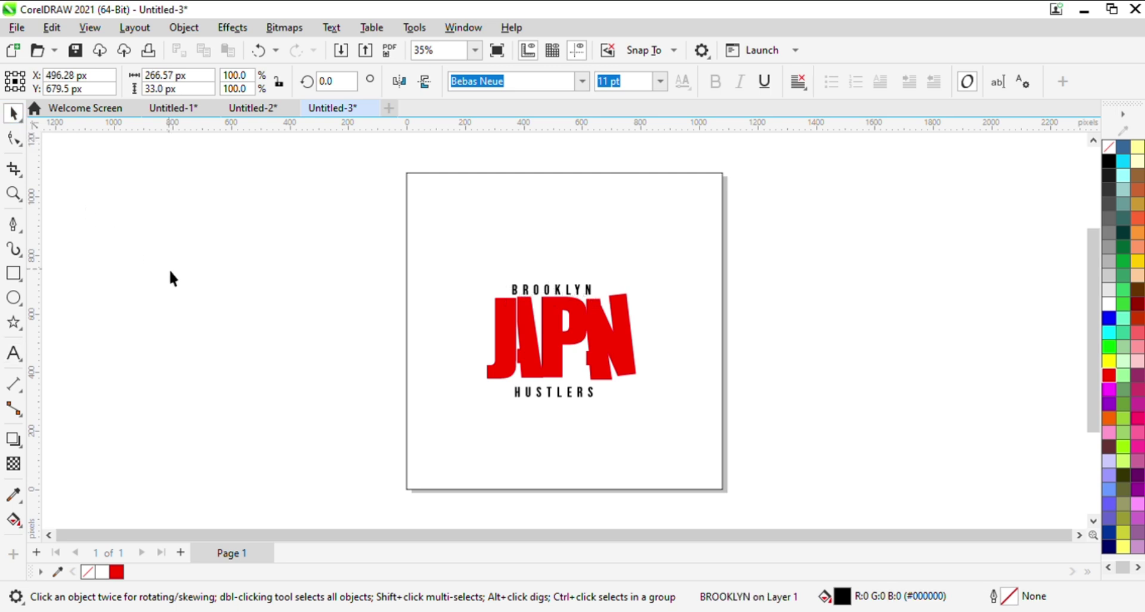
# Shift HUSTLERS slightly up, closer to the lower edge of the red lettering
pyautogui.click(170, 272)
pyautogui.moveTo(539, 391); pyautogui.dragTo(552, 390)
pyautogui.click(358, 410)
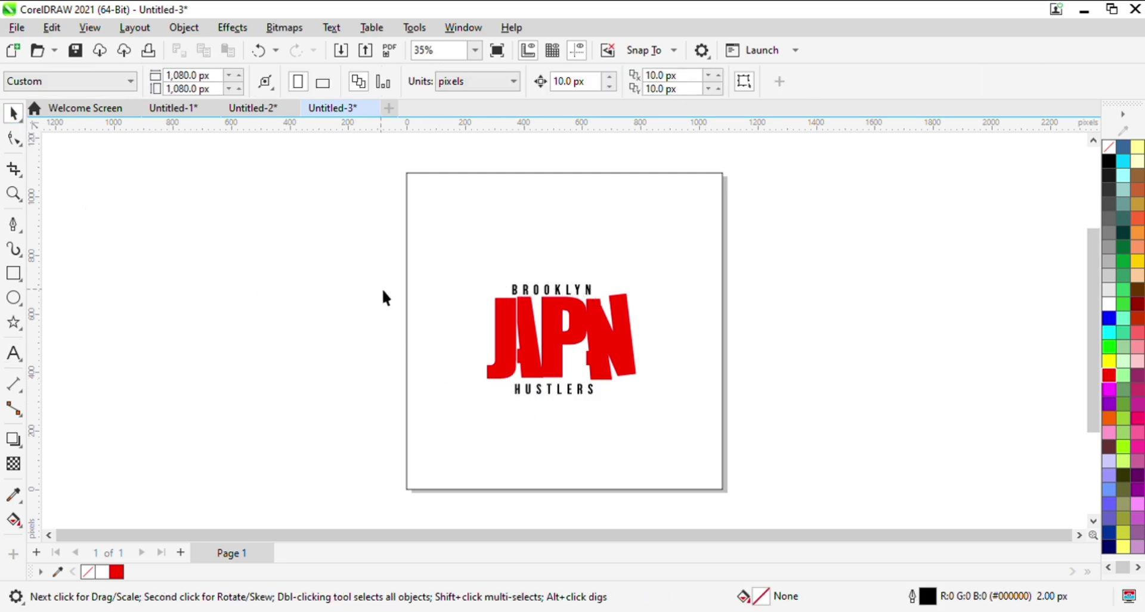
# Draw a horizontal line 83 px long left of HUSTLERS with the Pen tool and copy it to the word's right side
pyautogui.press('z')
pyautogui.click(588, 366)
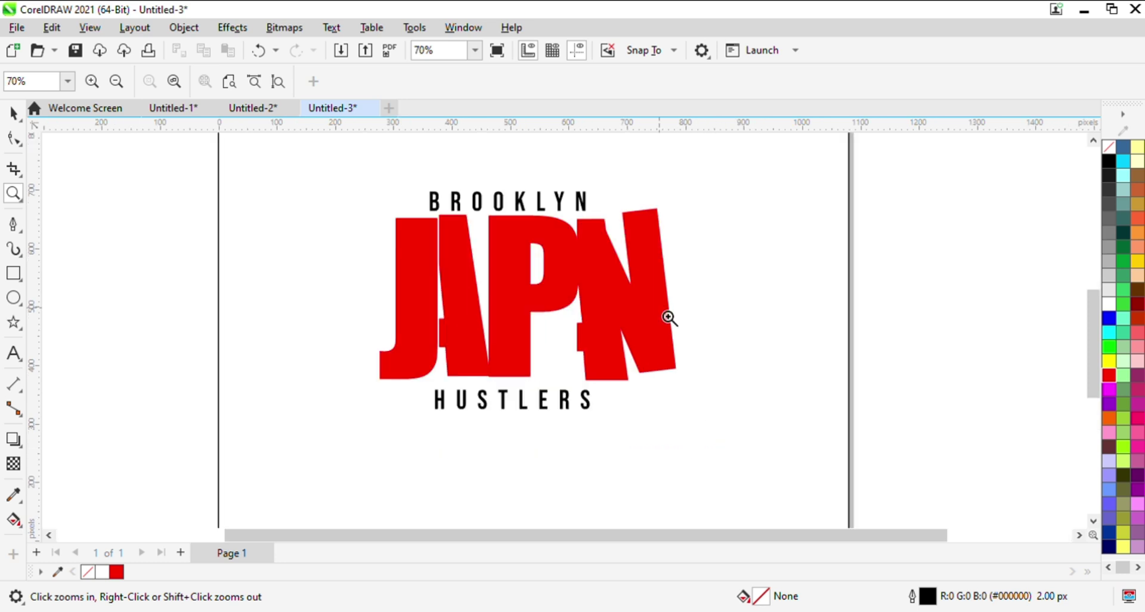
pyautogui.press('space')
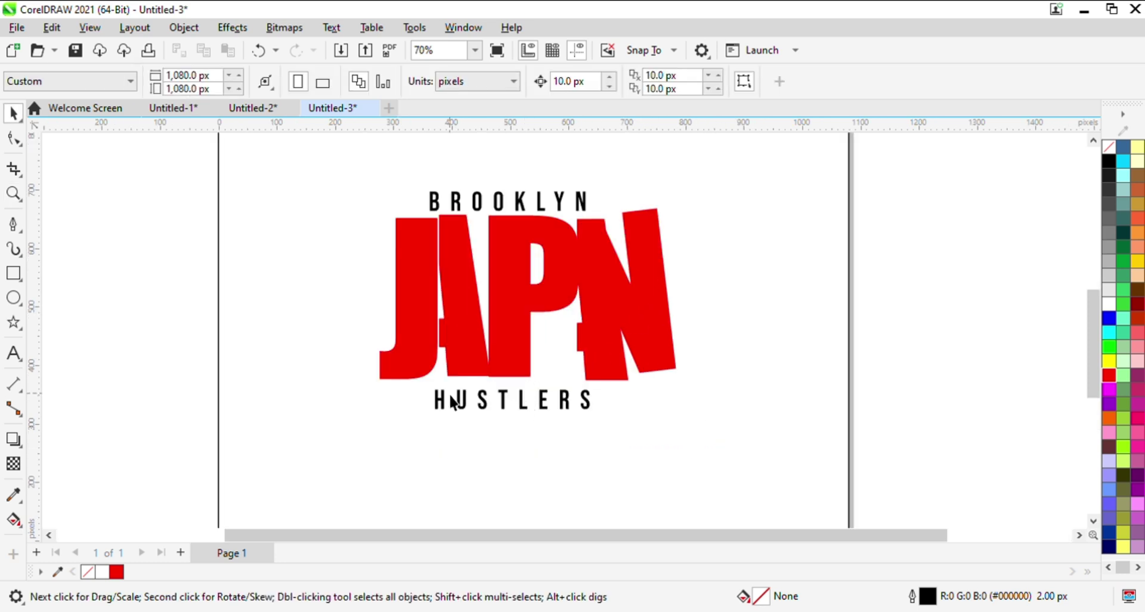
pyautogui.click(14, 224)
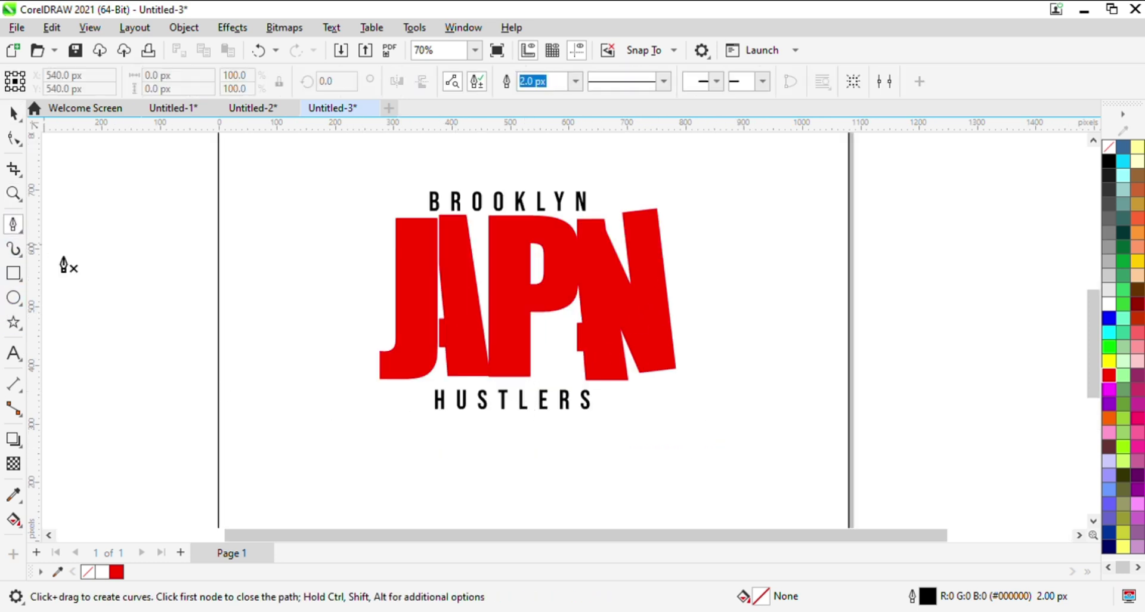
pyautogui.click(377, 398)
pyautogui.click(427, 397)
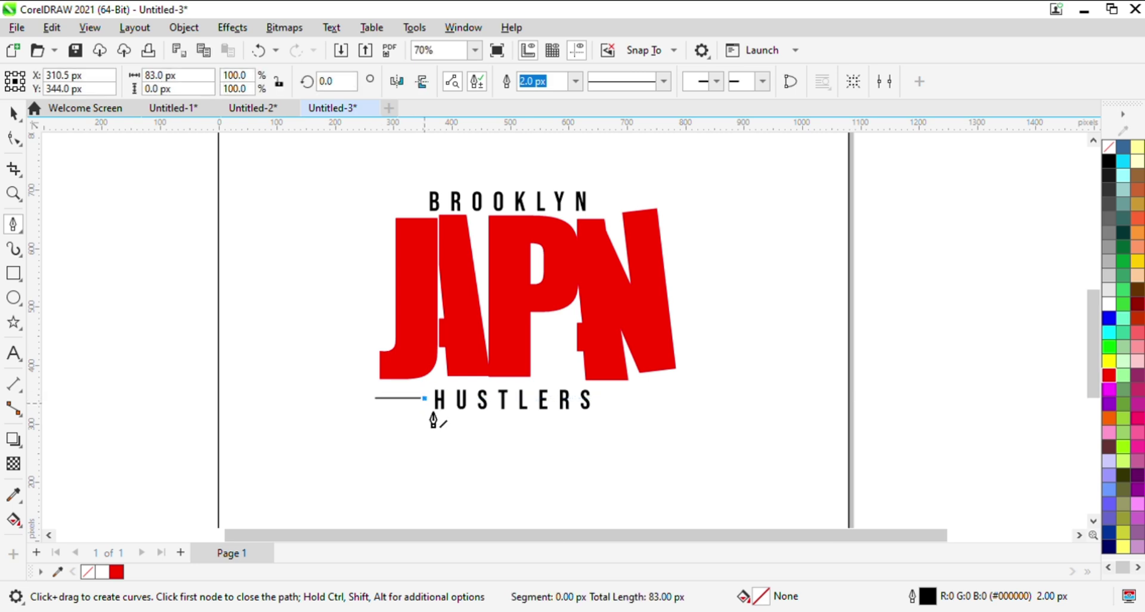
pyautogui.press('space')
pyautogui.moveTo(406, 404); pyautogui.dragTo(621, 392)
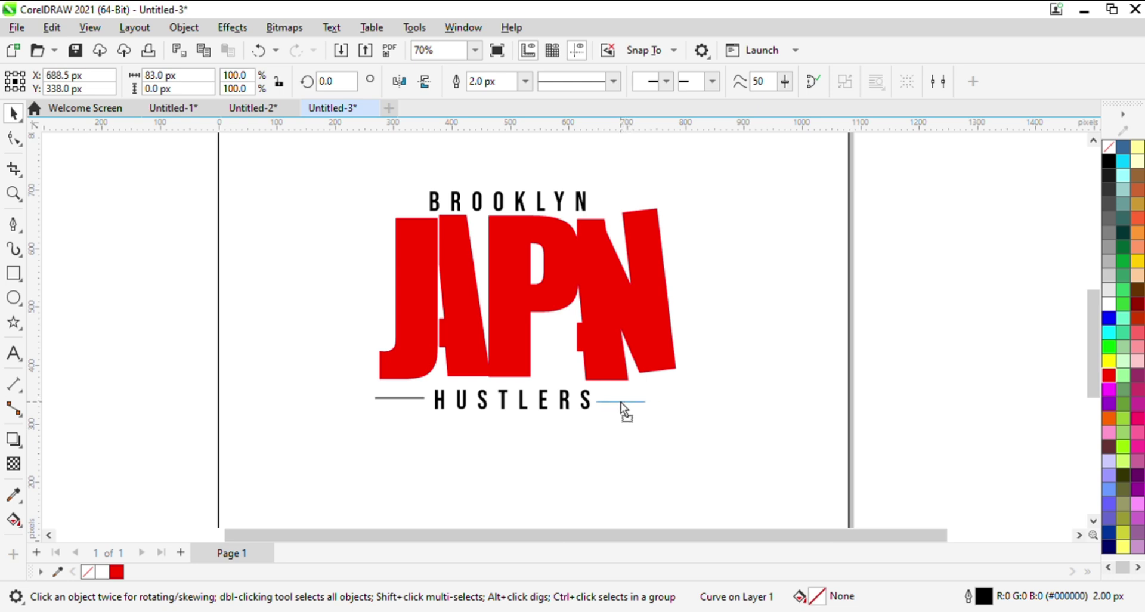
pyautogui.moveTo(621, 402); pyautogui.dragTo(621, 401)
pyautogui.keyDown('shift'); pyautogui.click(412, 404); pyautogui.keyUp('shift')
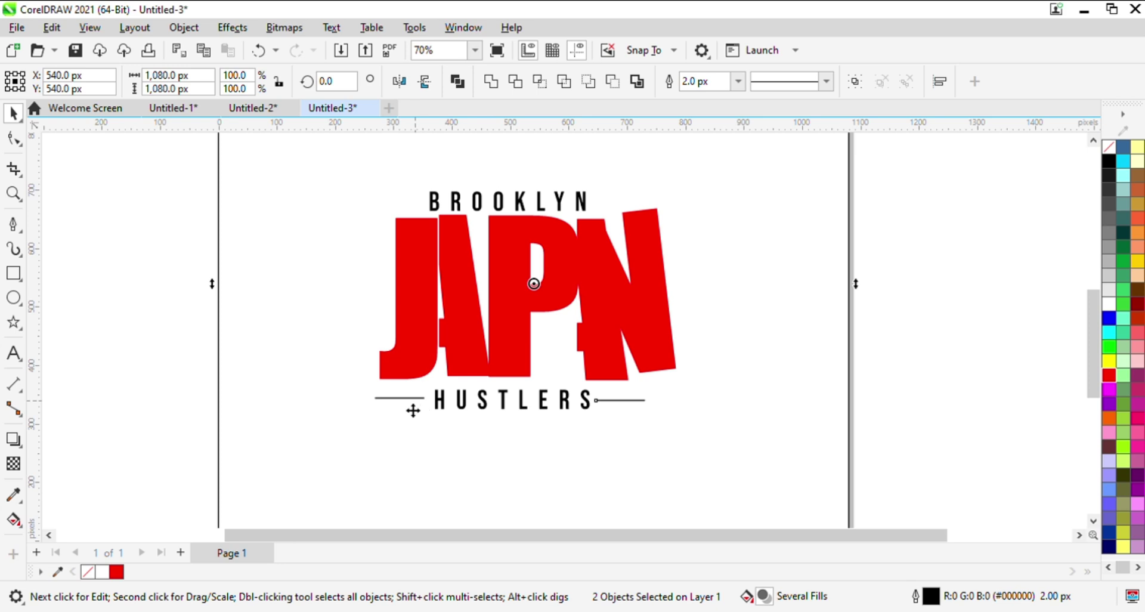
pyautogui.click(365, 407)
pyautogui.click(421, 398)
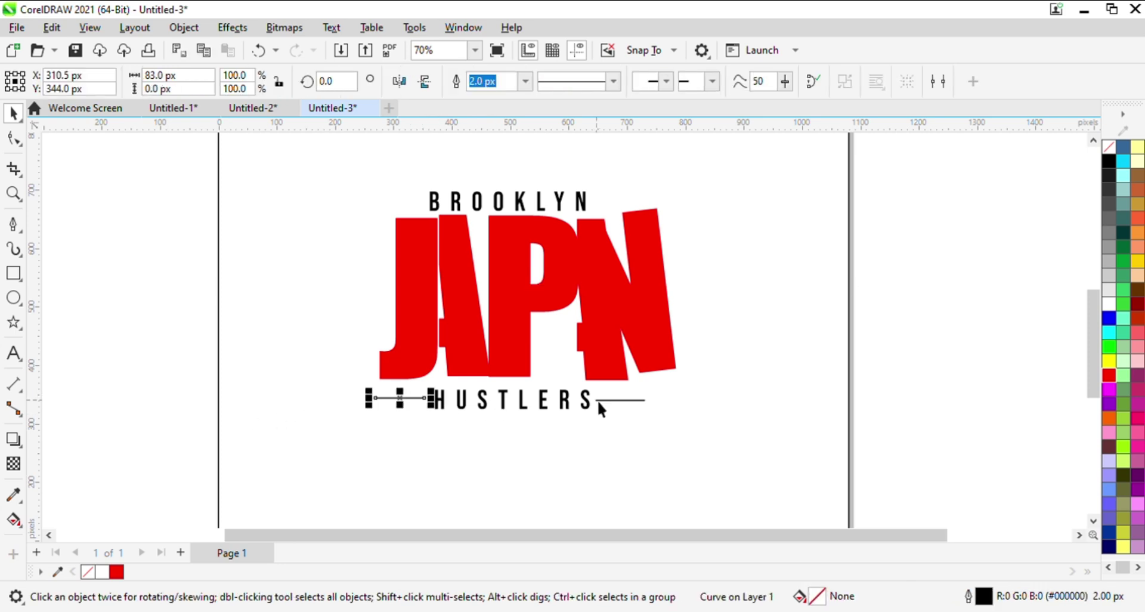
pyautogui.keyDown('shift'); pyautogui.click(613, 411); pyautogui.keyUp('shift')
pyautogui.click(868, 367)
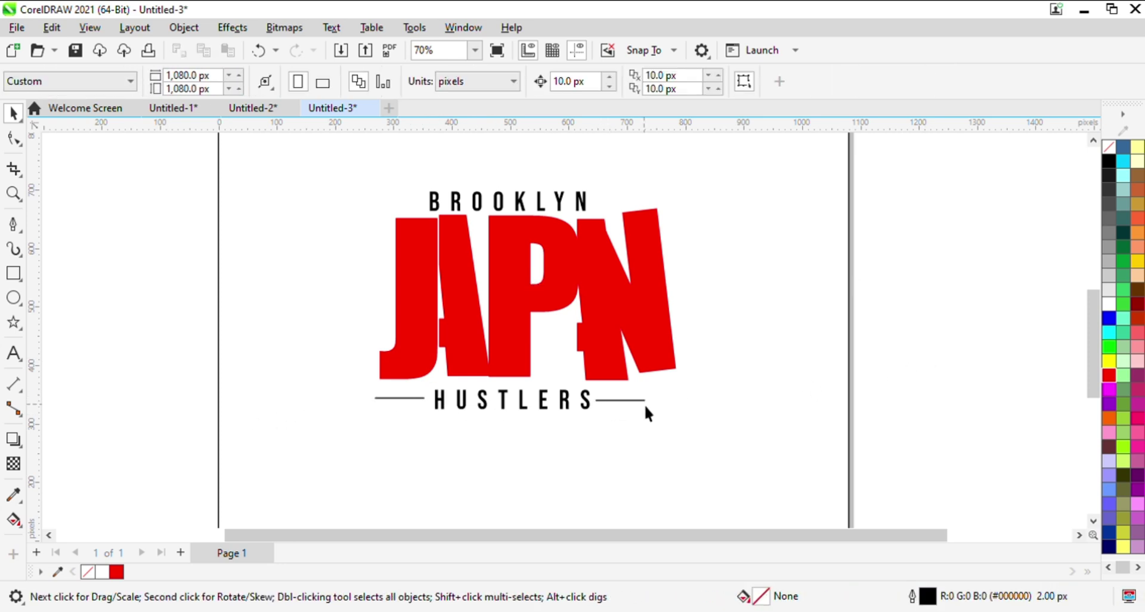
# Try to level the line right of HUSTLERS with the line on the left
pyautogui.click(638, 401)
pyautogui.keyDown('shift'); pyautogui.click(418, 399); pyautogui.keyUp('shift')
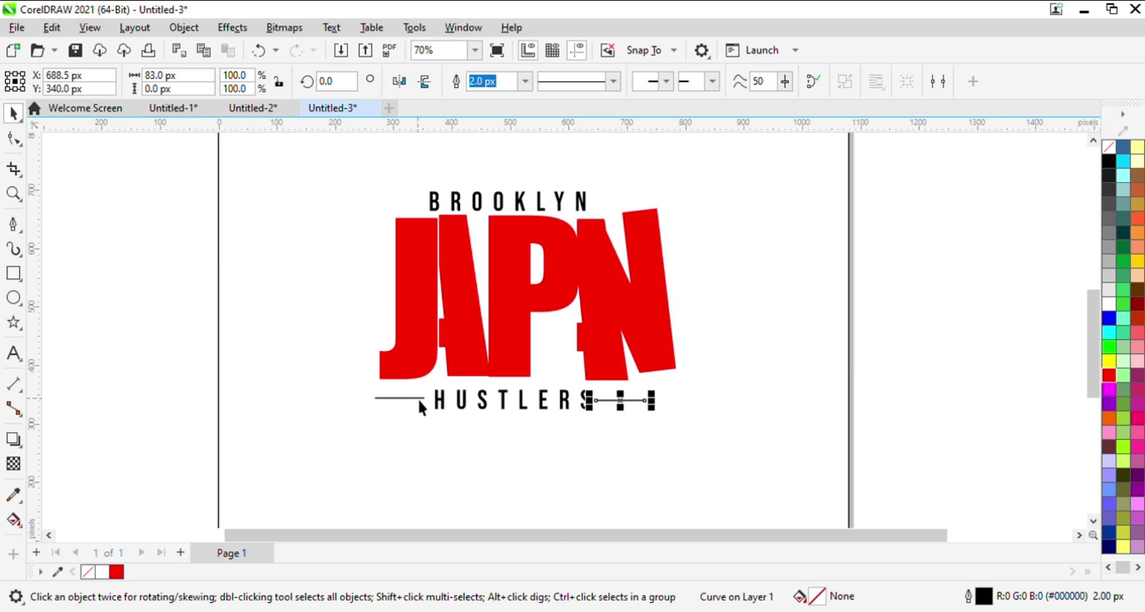
pyautogui.click(952, 299)
pyautogui.click(621, 400)
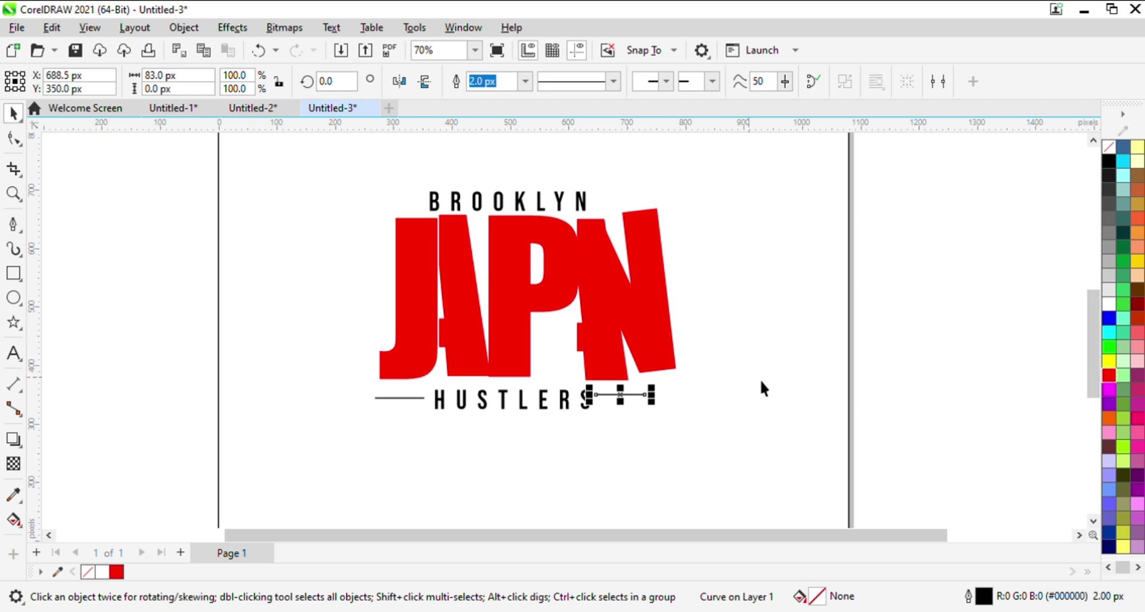
pyautogui.click(920, 375)
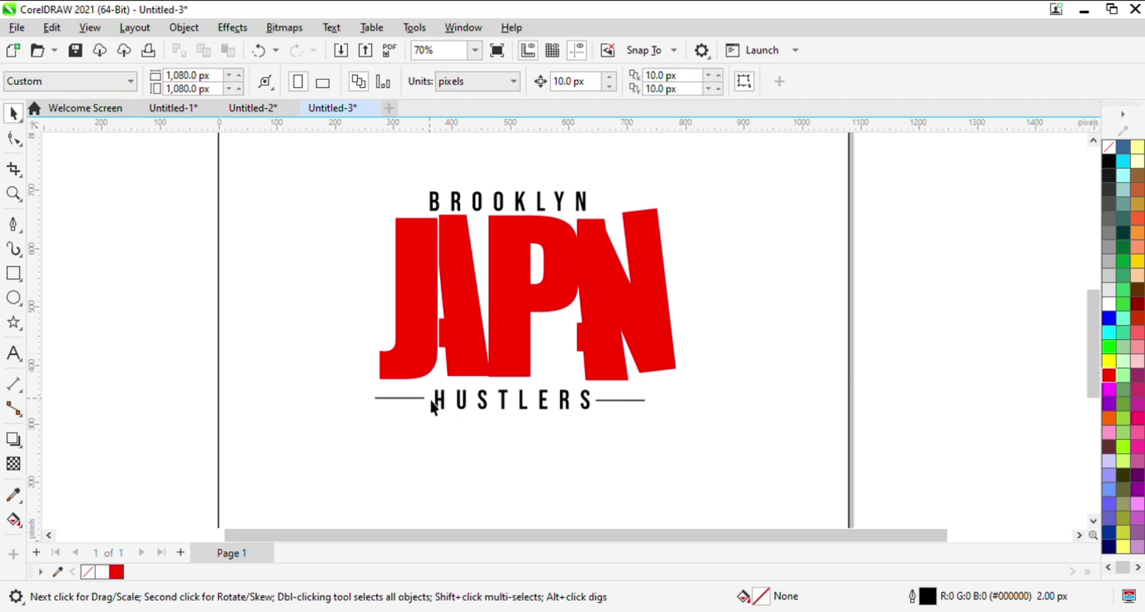
# Copy the two lines beside HUSTLERS up to both sides of BROOKLYN
pyautogui.click(421, 398)
pyautogui.keyDown('shift'); pyautogui.click(625, 400); pyautogui.keyUp('shift')
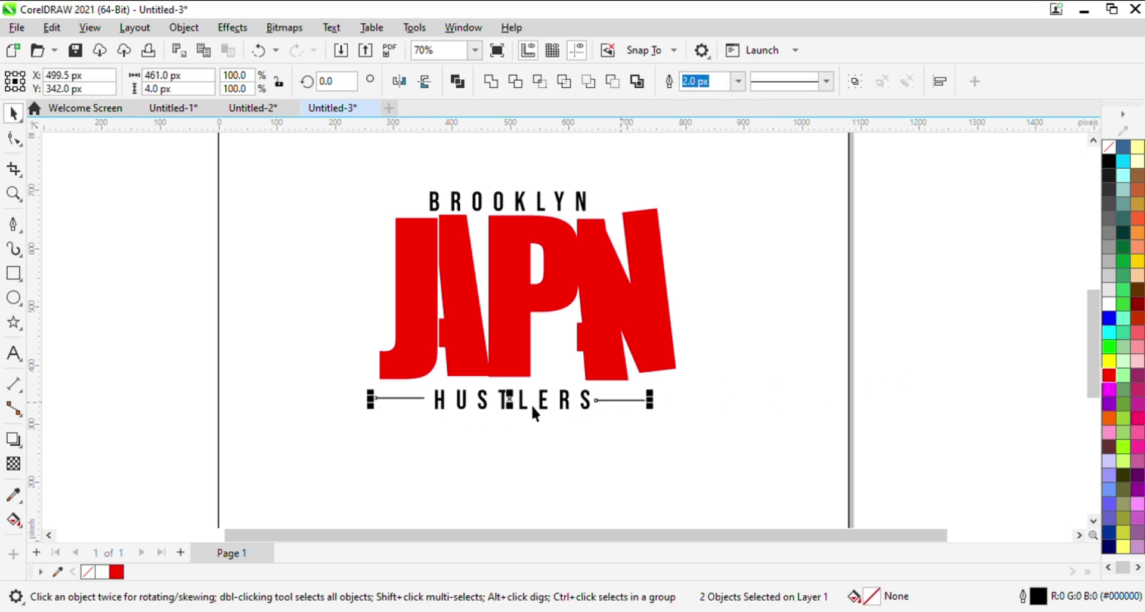
pyautogui.moveTo(535, 414); pyautogui.dragTo(510, 206)
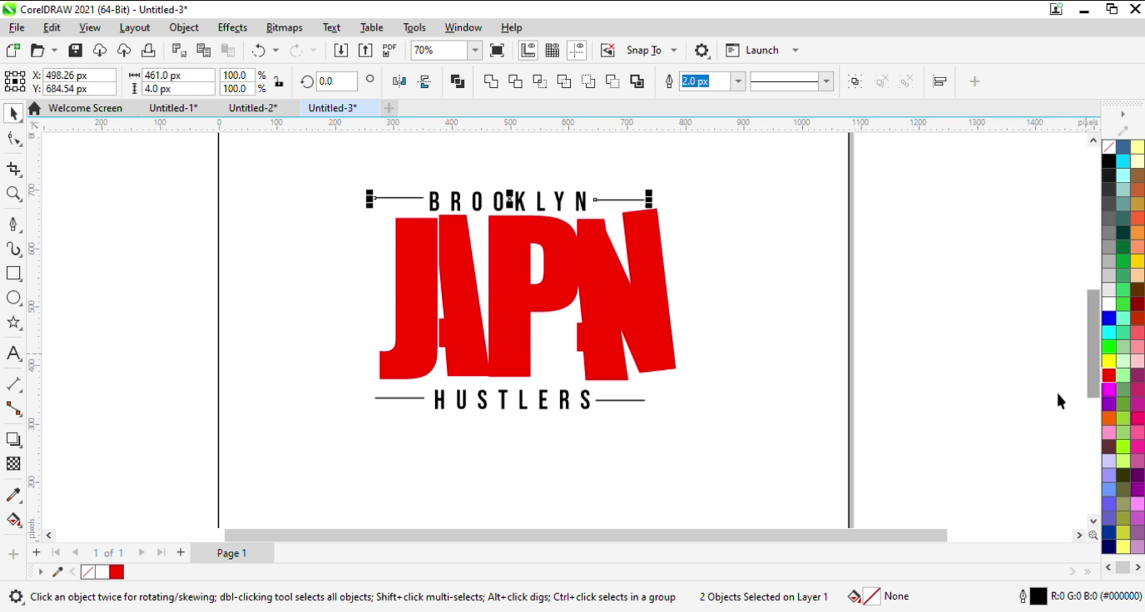
pyautogui.keyDown('shift'); pyautogui.click(621, 405); pyautogui.keyUp('shift')
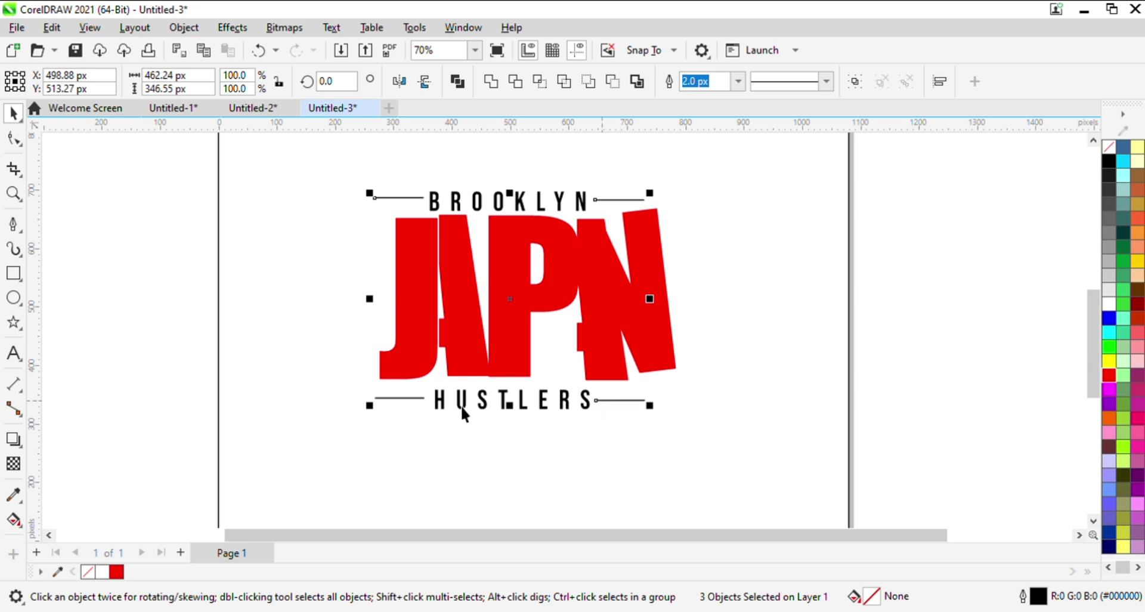
pyautogui.keyDown('shift'); pyautogui.click(418, 396); pyautogui.keyUp('shift')
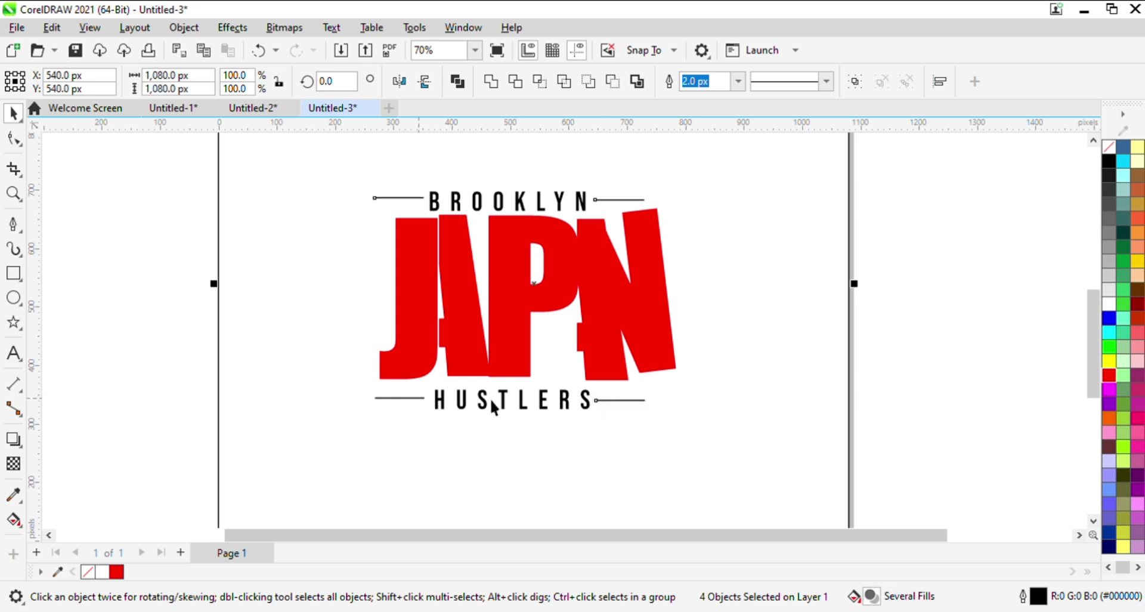
pyautogui.click(921, 338)
# Give all four lines beside BROOKLYN and HUSTLERS a red outline with a width of 4 px
pyautogui.click(600, 400)
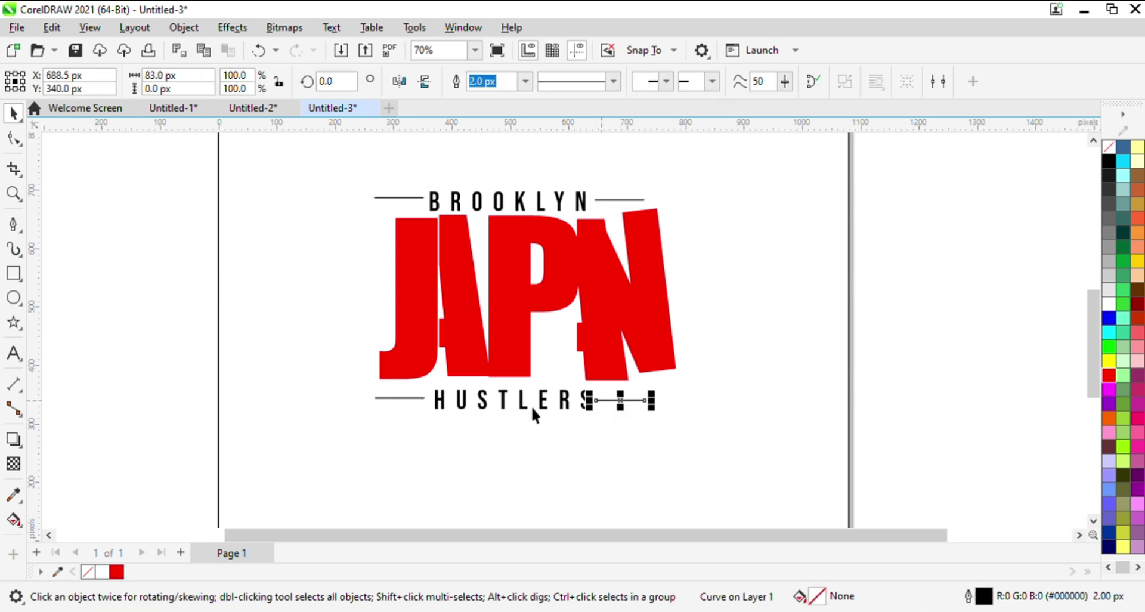
pyautogui.keyDown('shift'); pyautogui.click(421, 400); pyautogui.keyUp('shift')
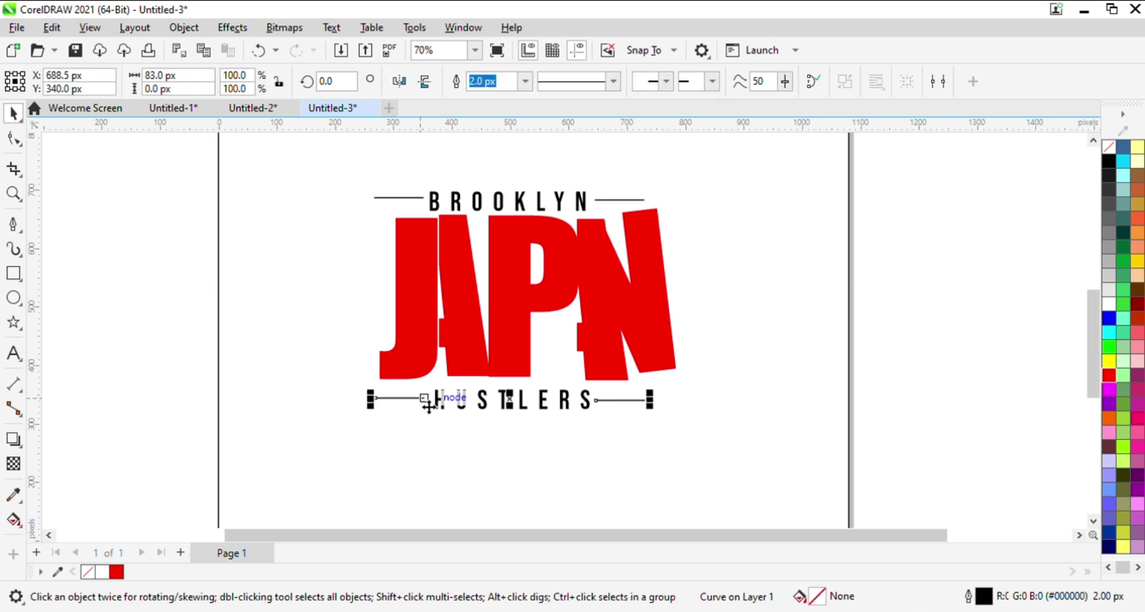
pyautogui.keyDown('shift'); pyautogui.click(422, 201); pyautogui.keyUp('shift')
pyautogui.keyDown('shift'); pyautogui.click(610, 200); pyautogui.keyUp('shift')
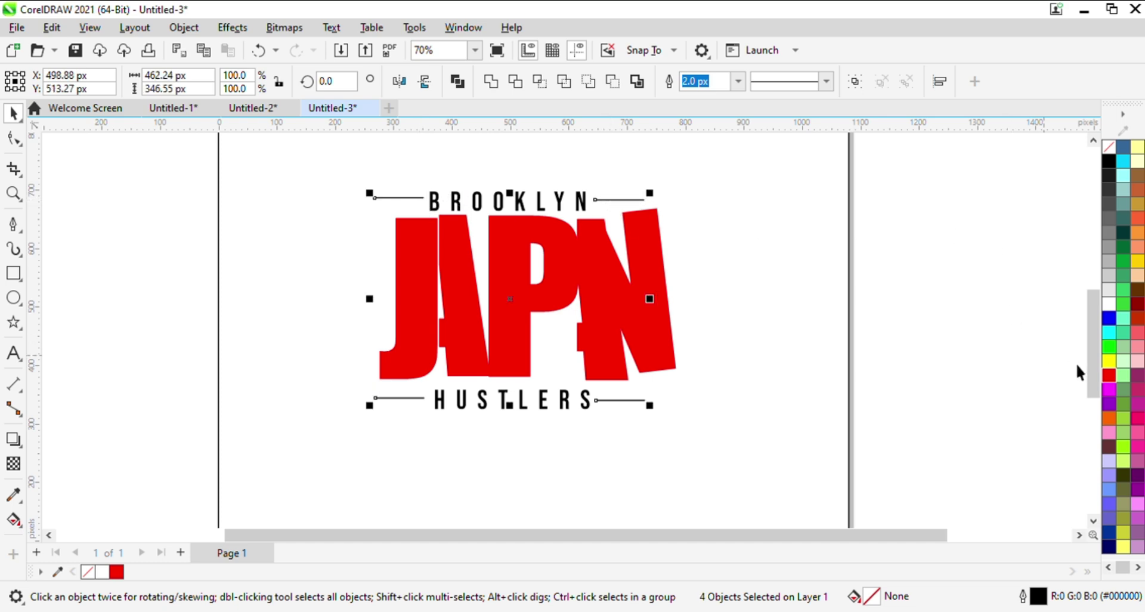
pyautogui.rightClick(1109, 375)
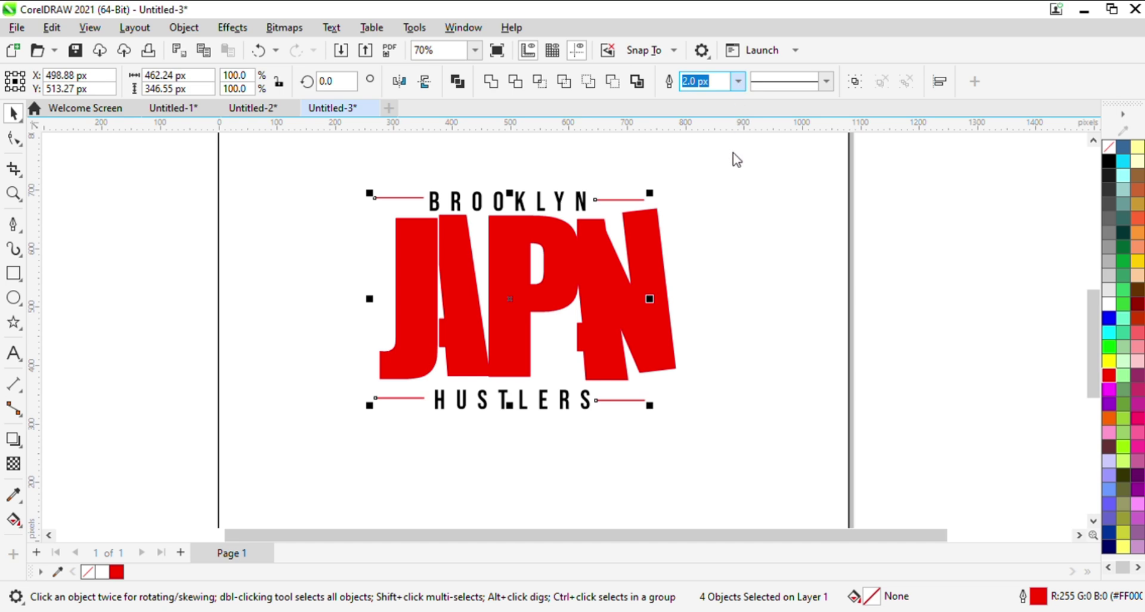
pyautogui.write('4')
pyautogui.press('Return')
pyautogui.click(894, 218)
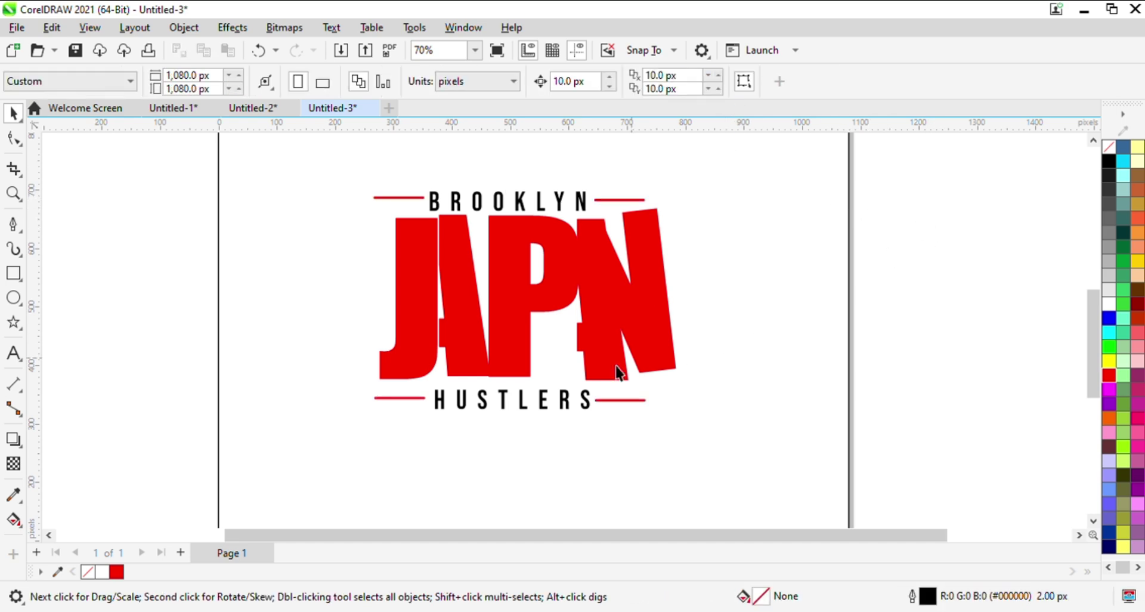
# Fill the words HUSTLERS and BROOKLYN with the same red as the JAPAN lettering
pyautogui.click(548, 397)
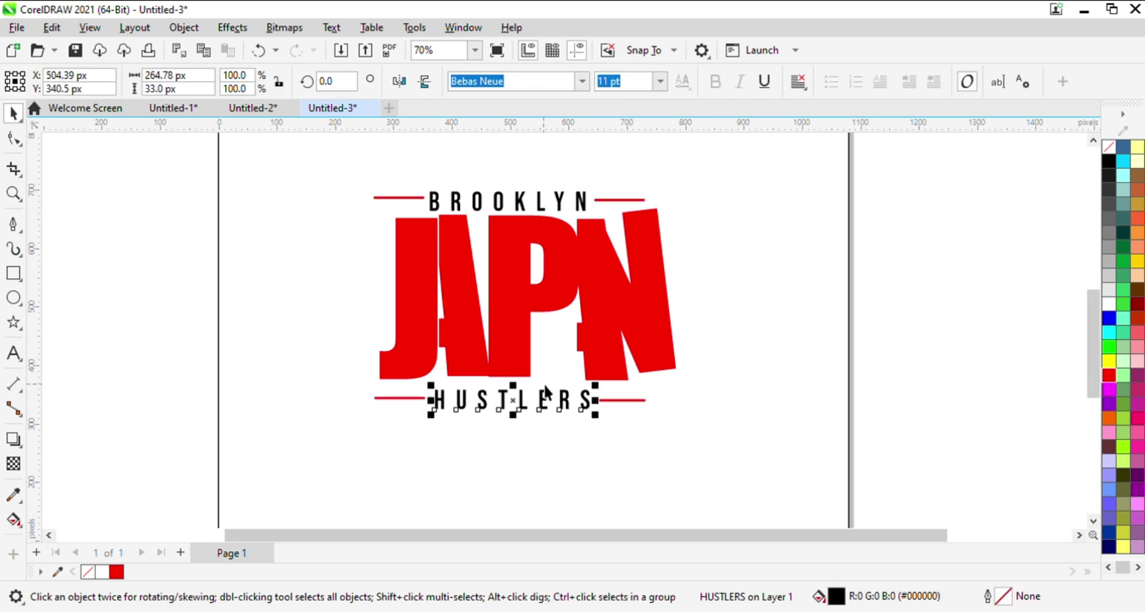
pyautogui.keyDown('shift'); pyautogui.click(541, 209); pyautogui.keyUp('shift')
pyautogui.click(1109, 375)
pyautogui.click(967, 355)
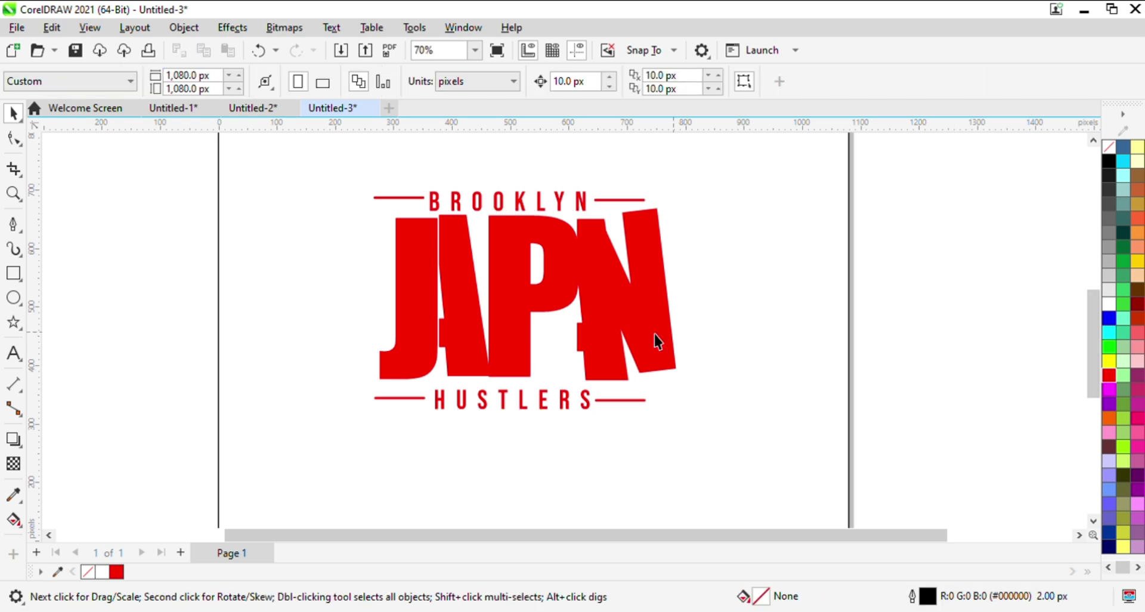
# Enlarge the complete lettering design, including both words and all four lines, to about 576 by 415 px
pyautogui.press('F3')
pyautogui.moveTo(669, 388); pyautogui.dragTo(671, 391)
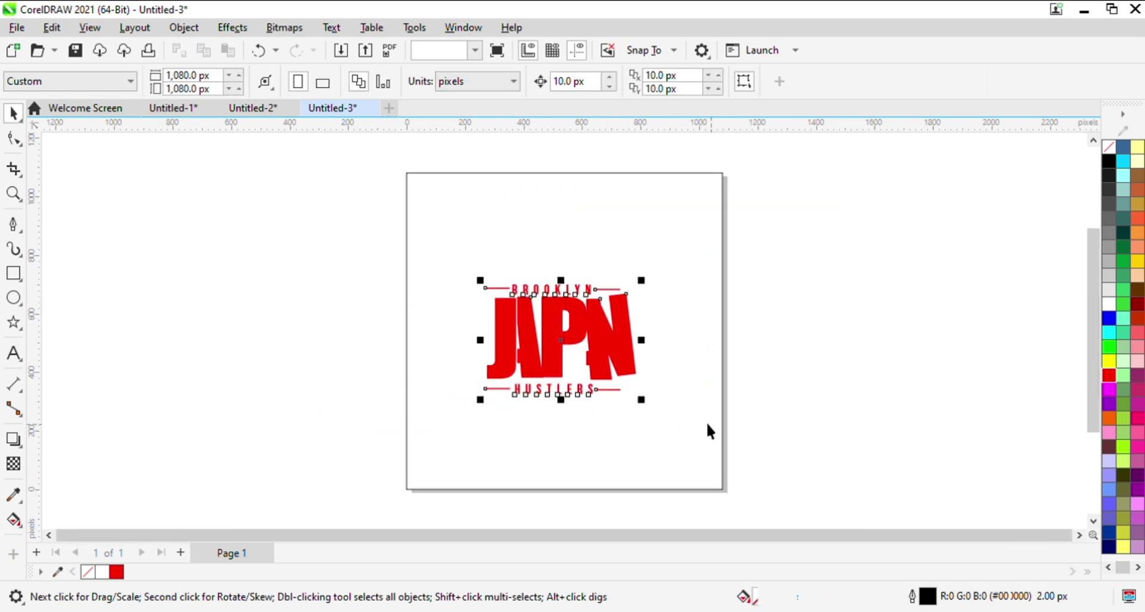
pyautogui.moveTo(643, 280)
pyautogui.mouseDown()
pyautogui.moveTo(667, 279)
pyautogui.moveTo(658, 268)
pyautogui.mouseUp()
pyautogui.moveTo(642, 314); pyautogui.dragTo(627, 319)
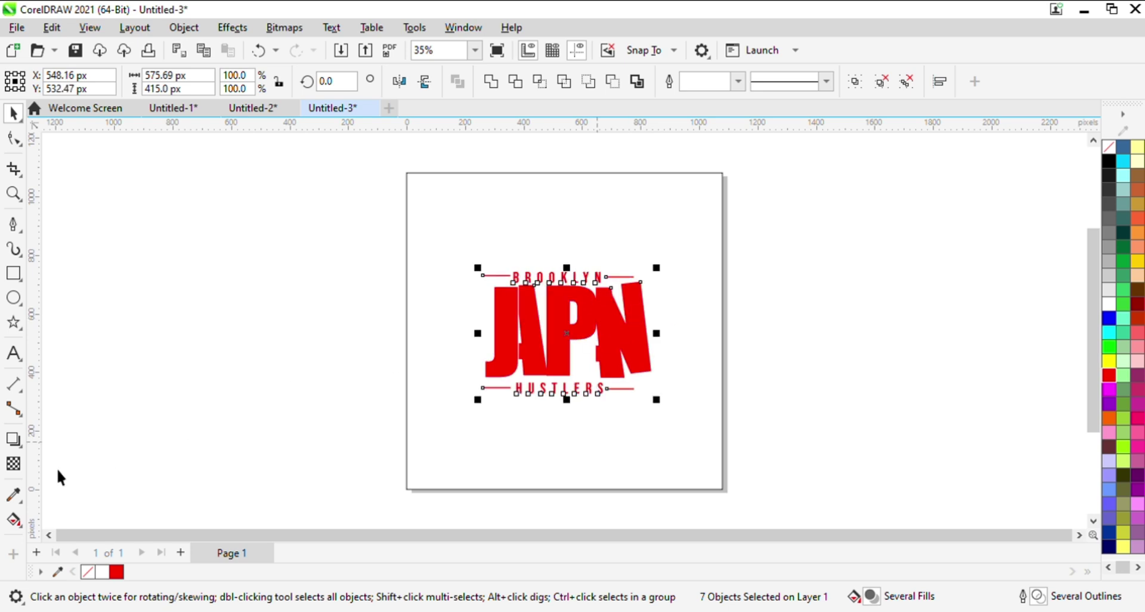
# Add a drop shadow falling downward behind the complete lettering design
pyautogui.click(13, 440)
pyautogui.moveTo(533, 314); pyautogui.dragTo(577, 402)
pyautogui.press('space')
pyautogui.click(839, 311)
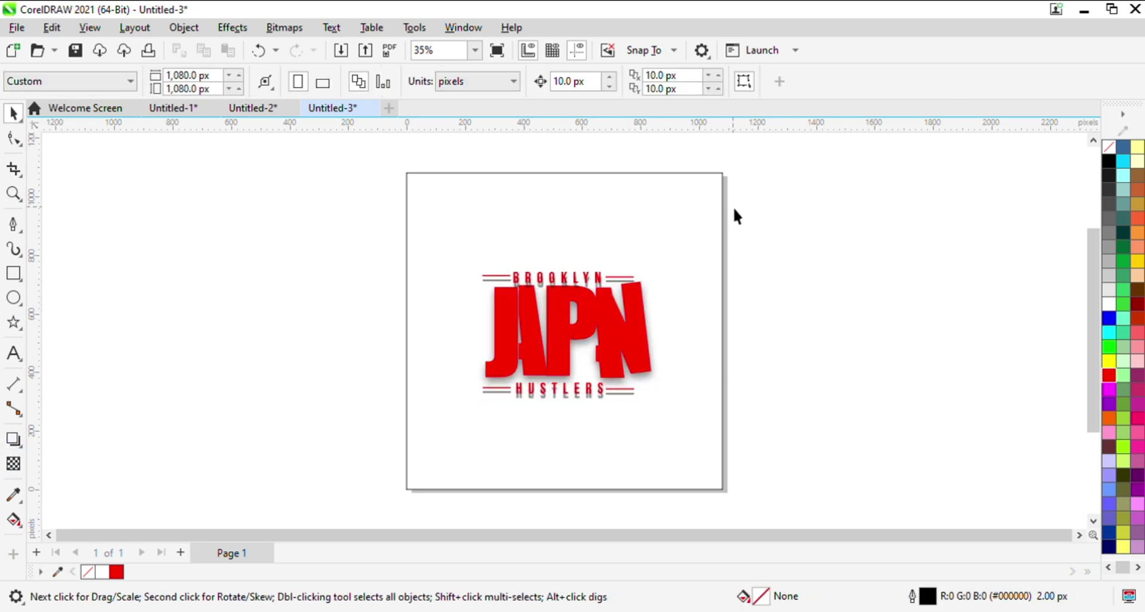